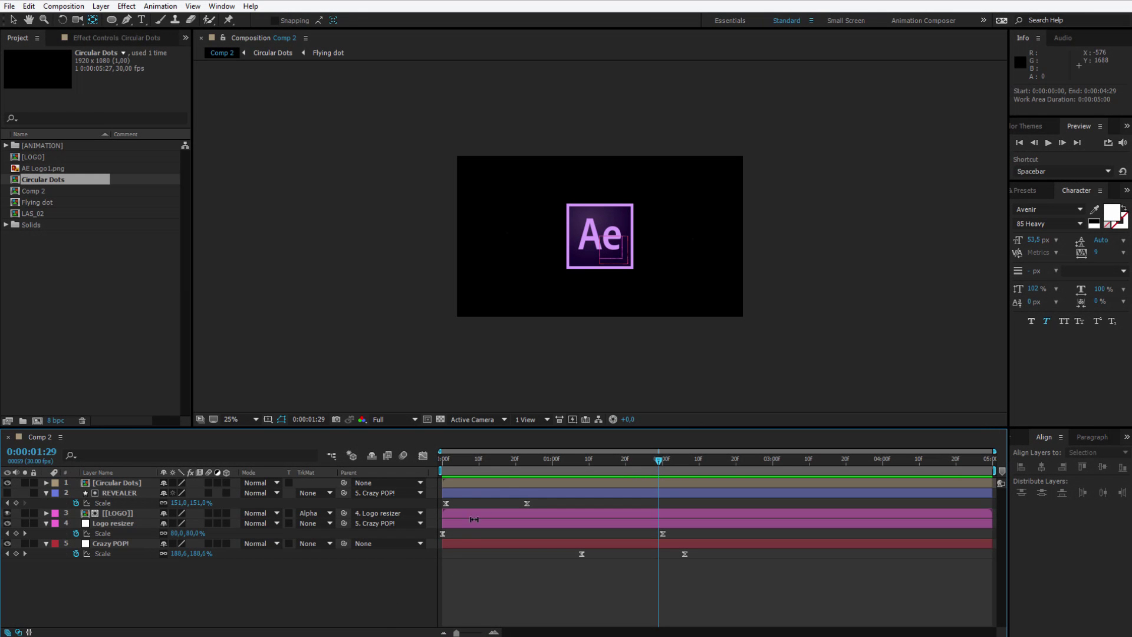
# Step: Apply the Fill effect to the Circular Dots layer from Effects & Presets
pyautogui.moveTo(500, 466); pyautogui.dragTo(556, 460)
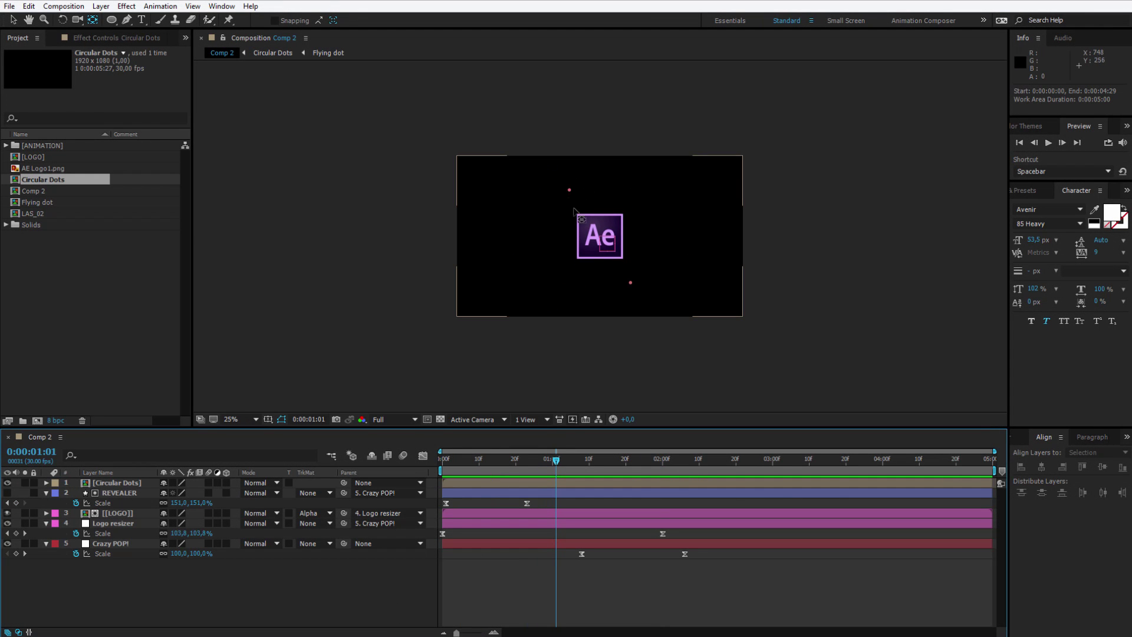
pyautogui.press('v')
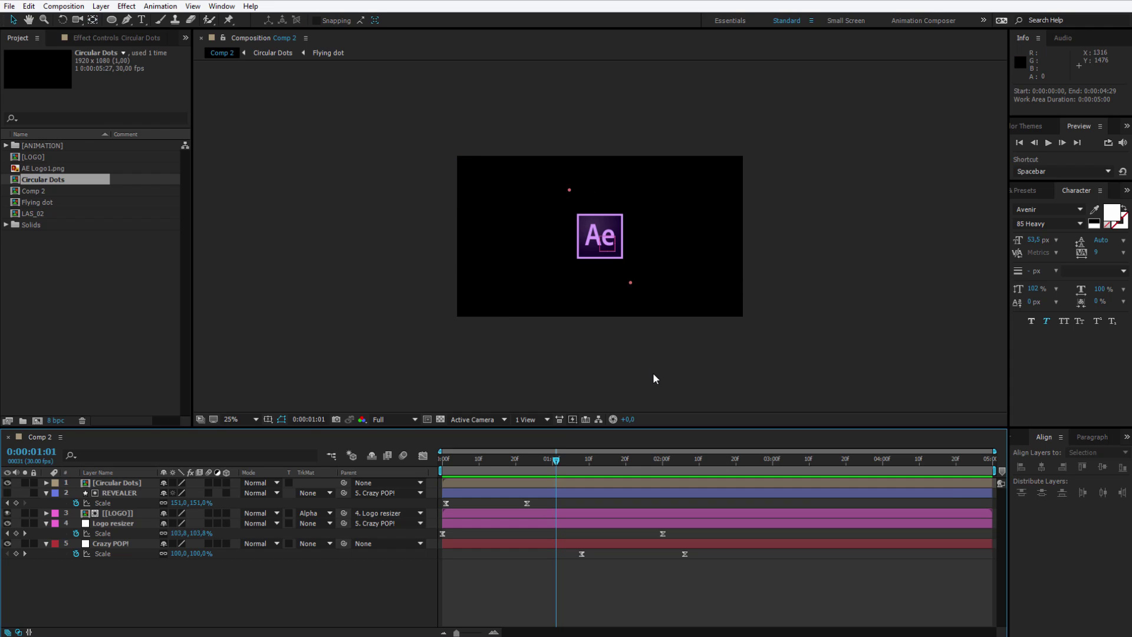
pyautogui.click(117, 482)
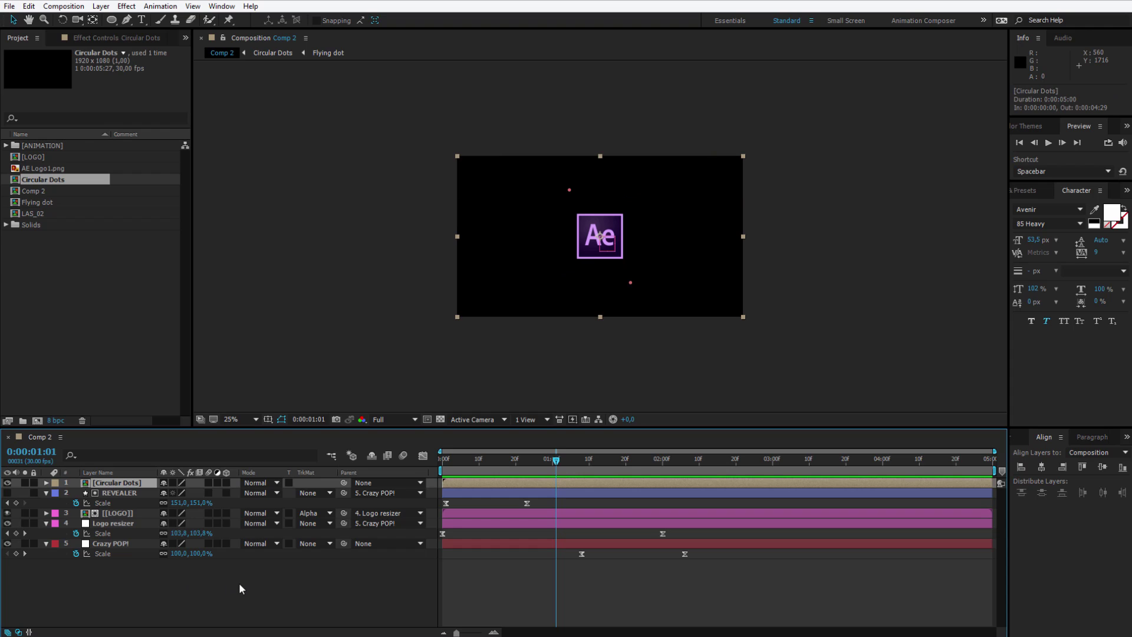
pyautogui.hotkey('ctrl', '5')
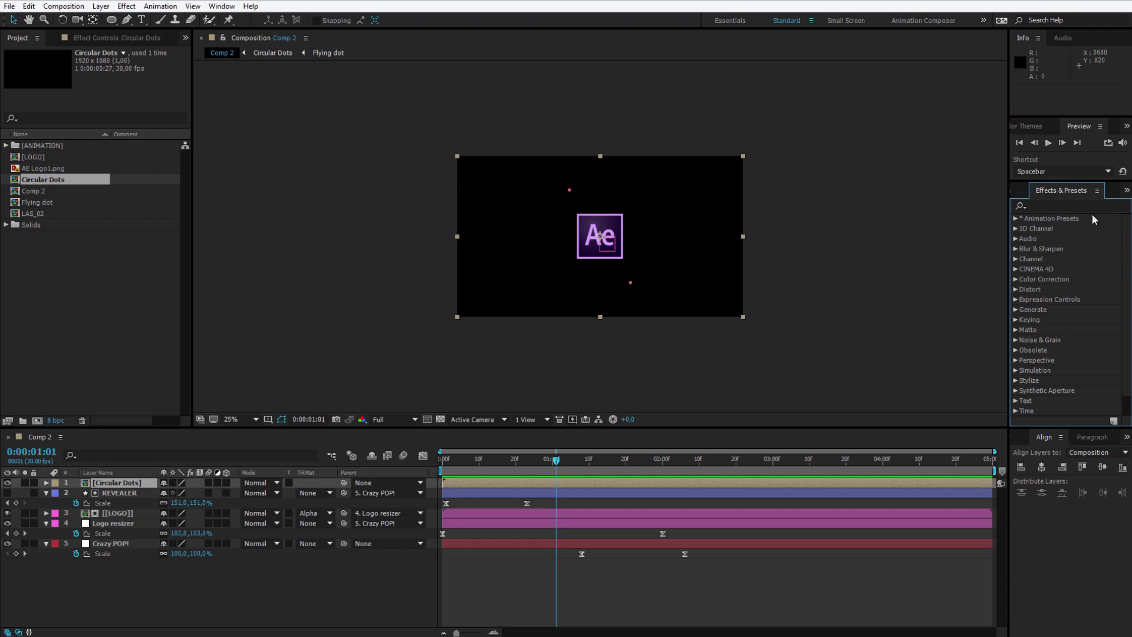
pyautogui.click(1061, 206)
pyautogui.write('fill')
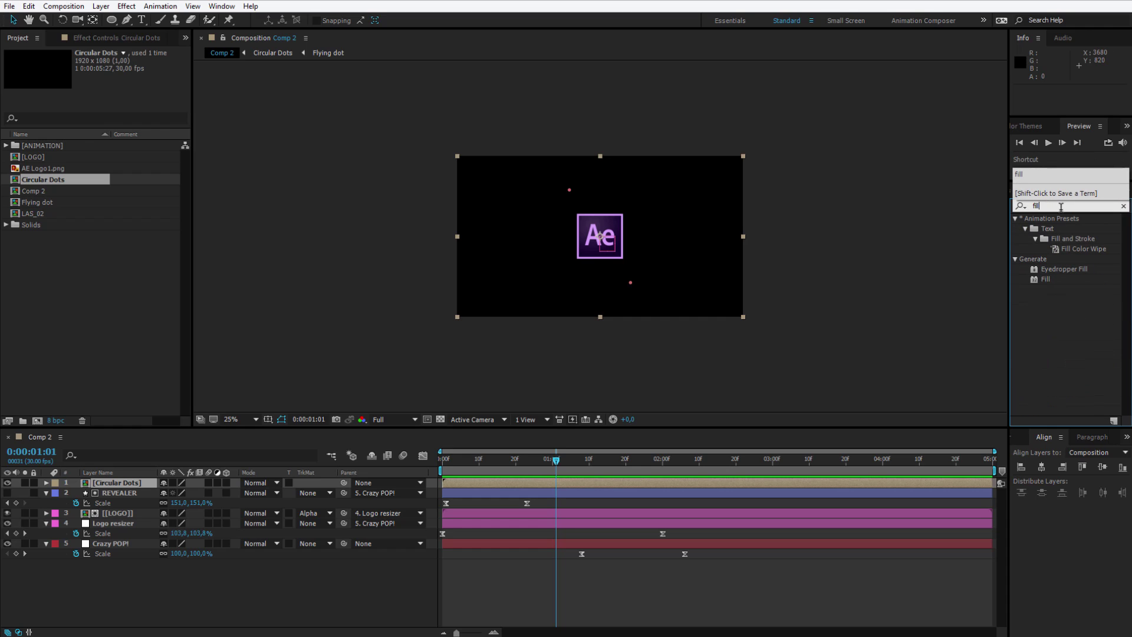
pyautogui.doubleClick(1047, 278)
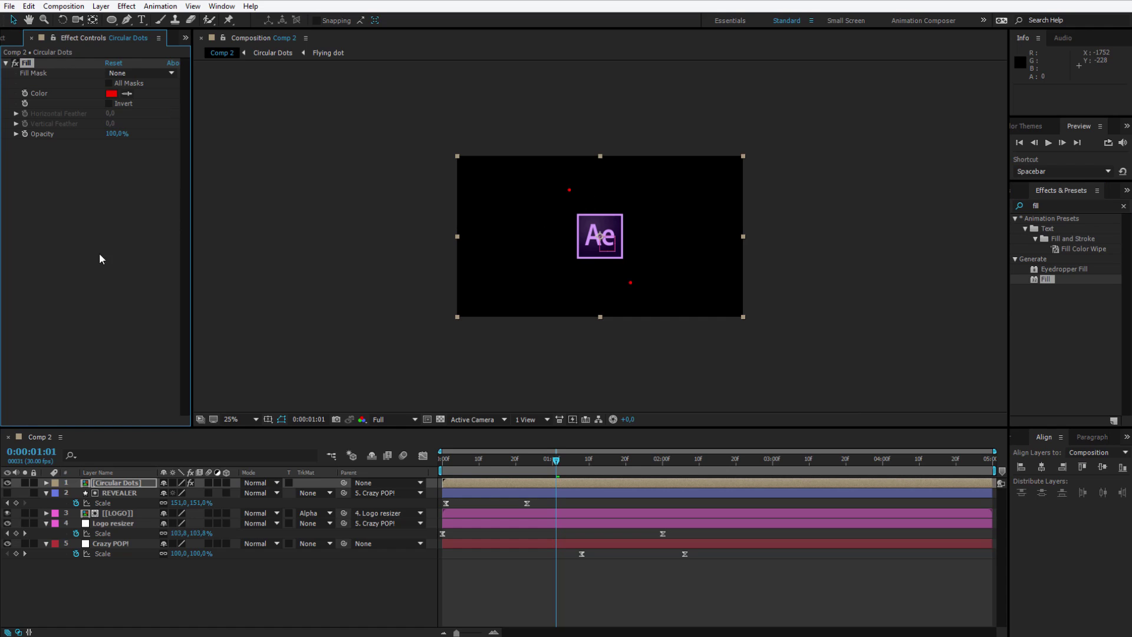
# Step: Sample the Ae logo's purple as the Fill colour, then select all five layers
pyautogui.click(122, 487)
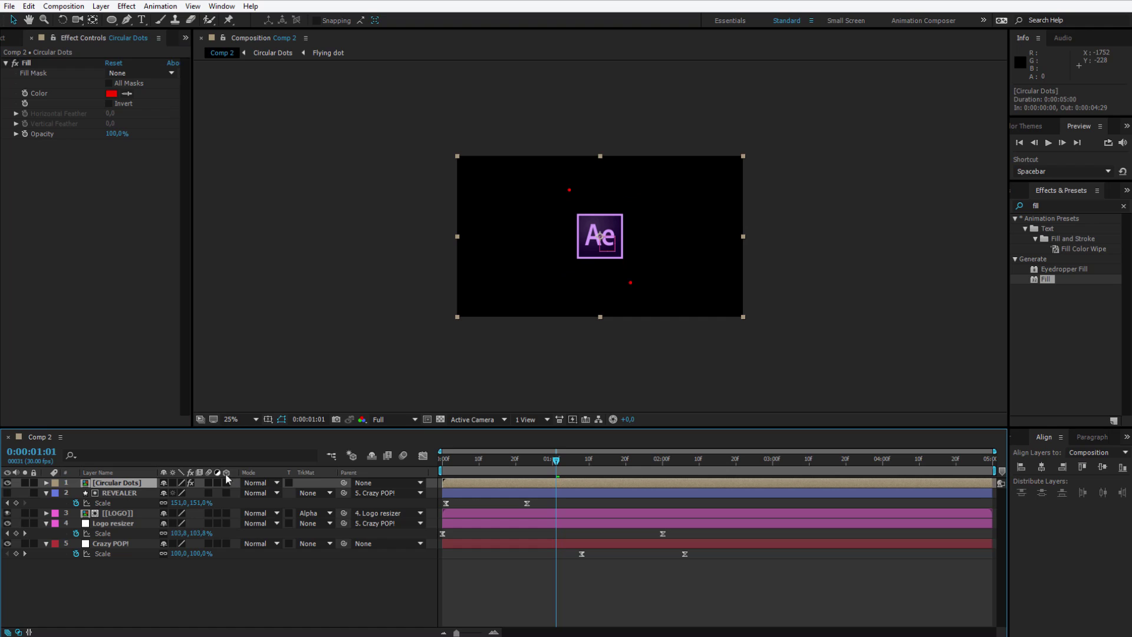
pyautogui.click(127, 93)
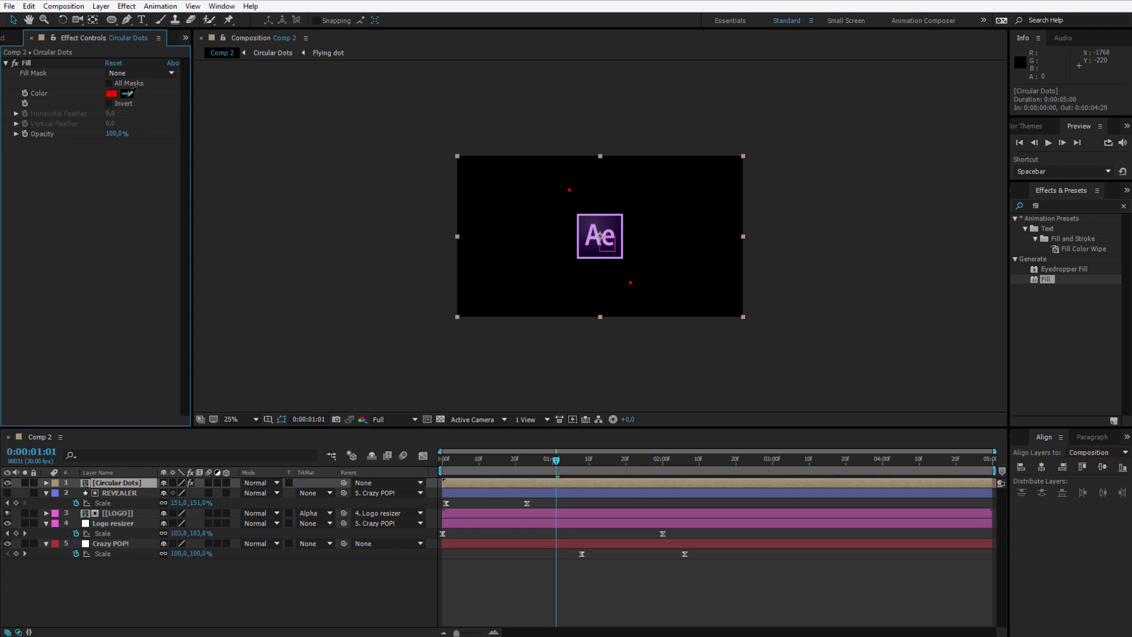
pyautogui.click(594, 235)
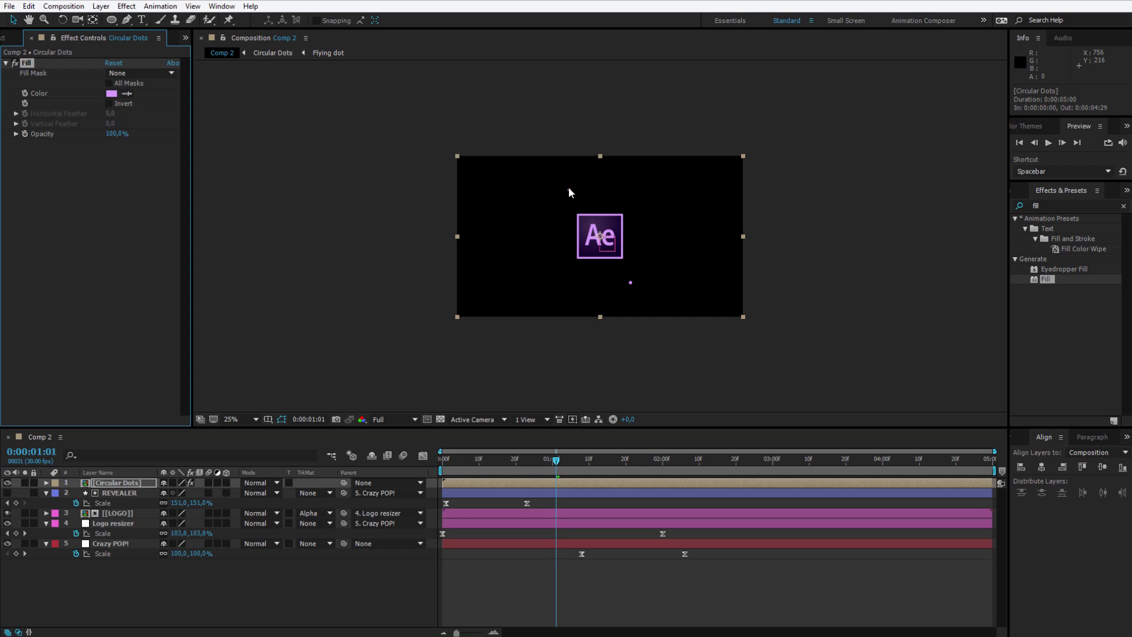
pyautogui.moveTo(490, 461); pyautogui.dragTo(629, 466)
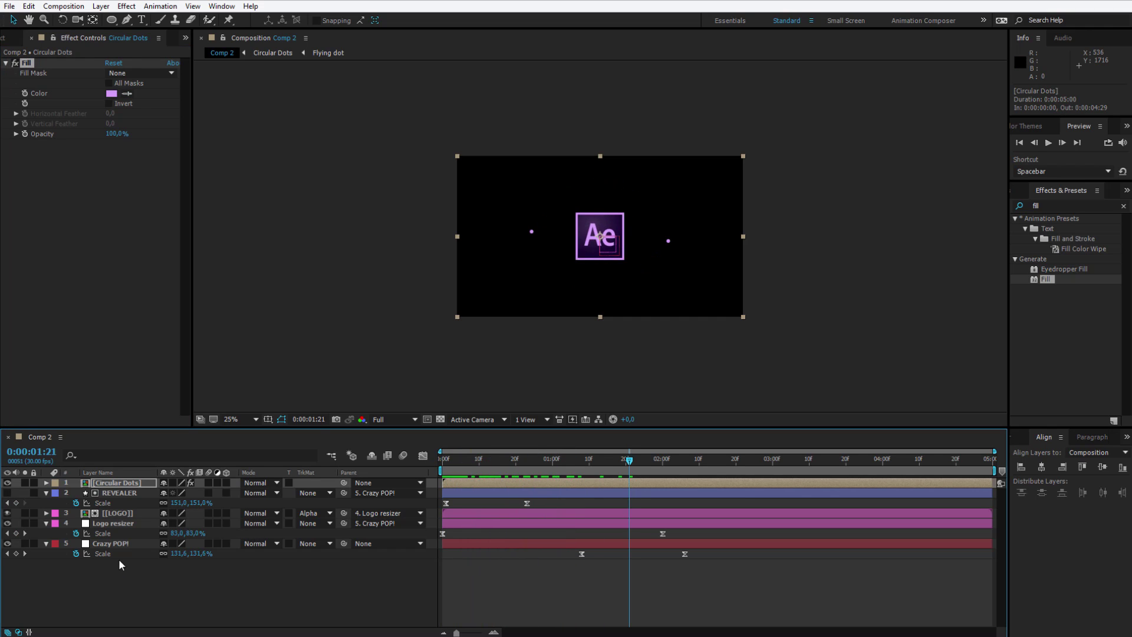
pyautogui.click(119, 547)
pyautogui.keyDown('shift'); pyautogui.click(120, 483); pyautogui.keyUp('shift')
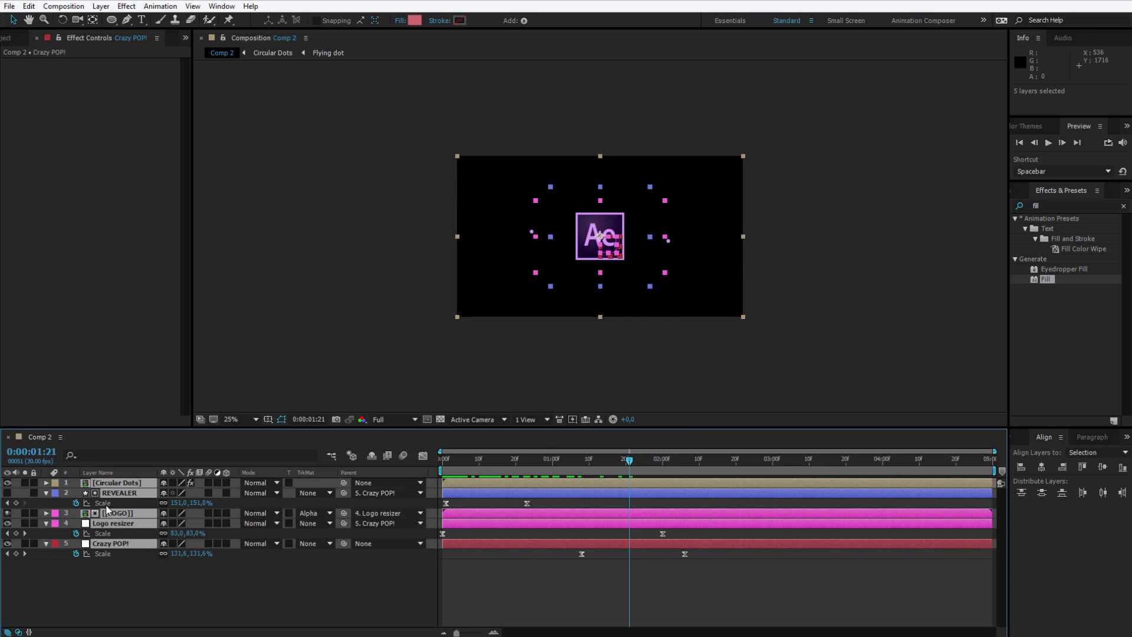
# Step: Pre-compose the five selected layers into a composition named 'Logo POP!'
pyautogui.rightClick(113, 491)
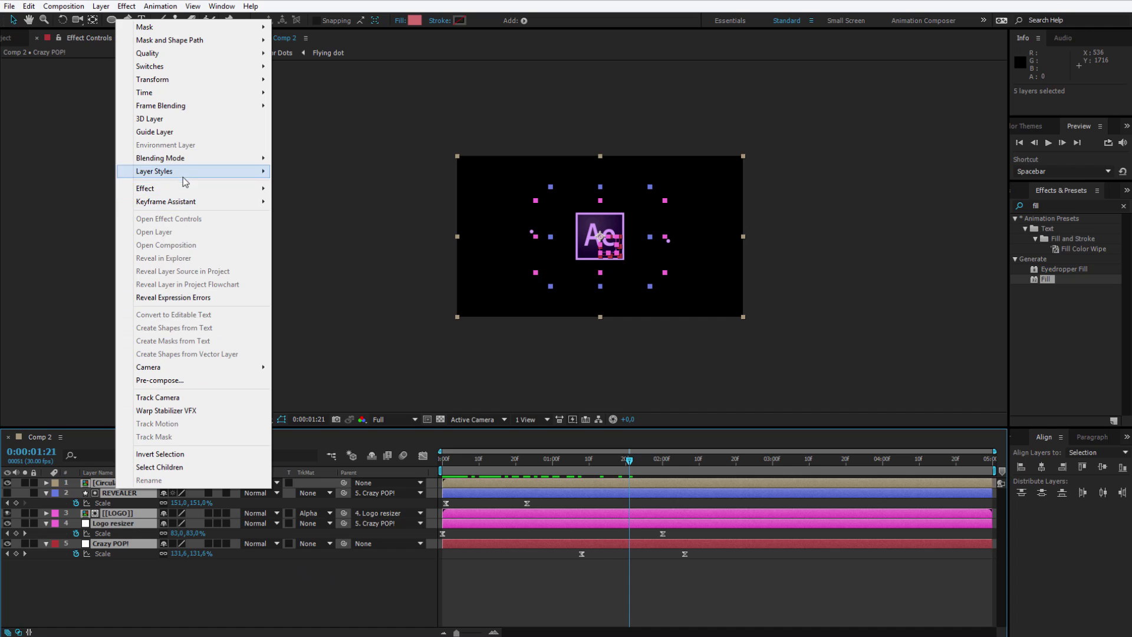
pyautogui.click(187, 379)
pyautogui.moveTo(457, 294); pyautogui.dragTo(507, 352)
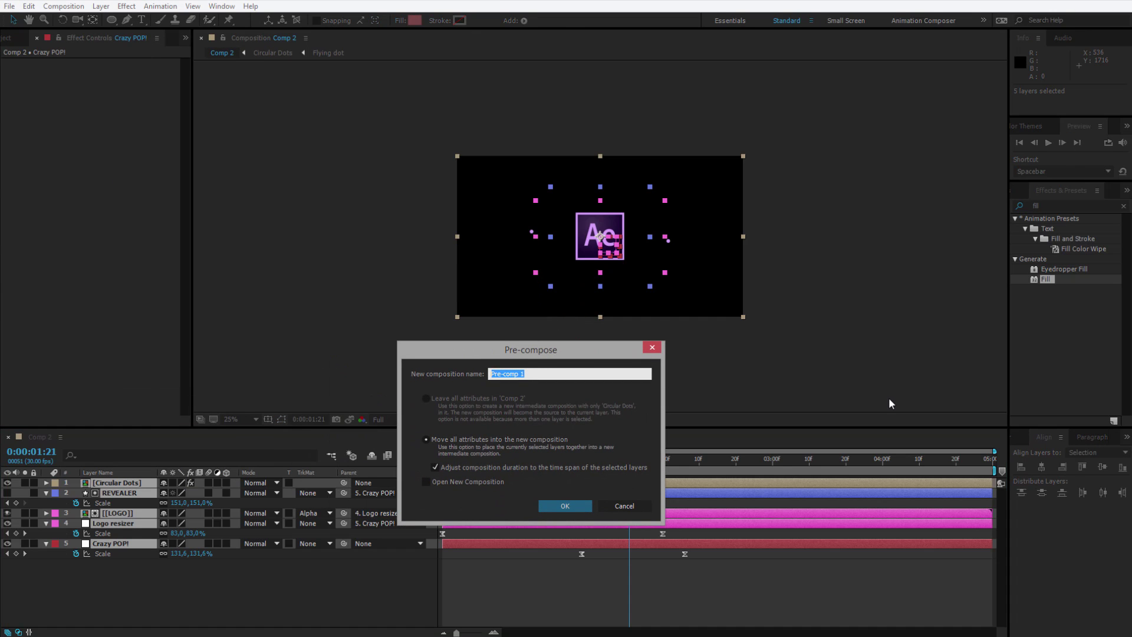
pyautogui.write('Logo POP!')
pyautogui.press('Return')
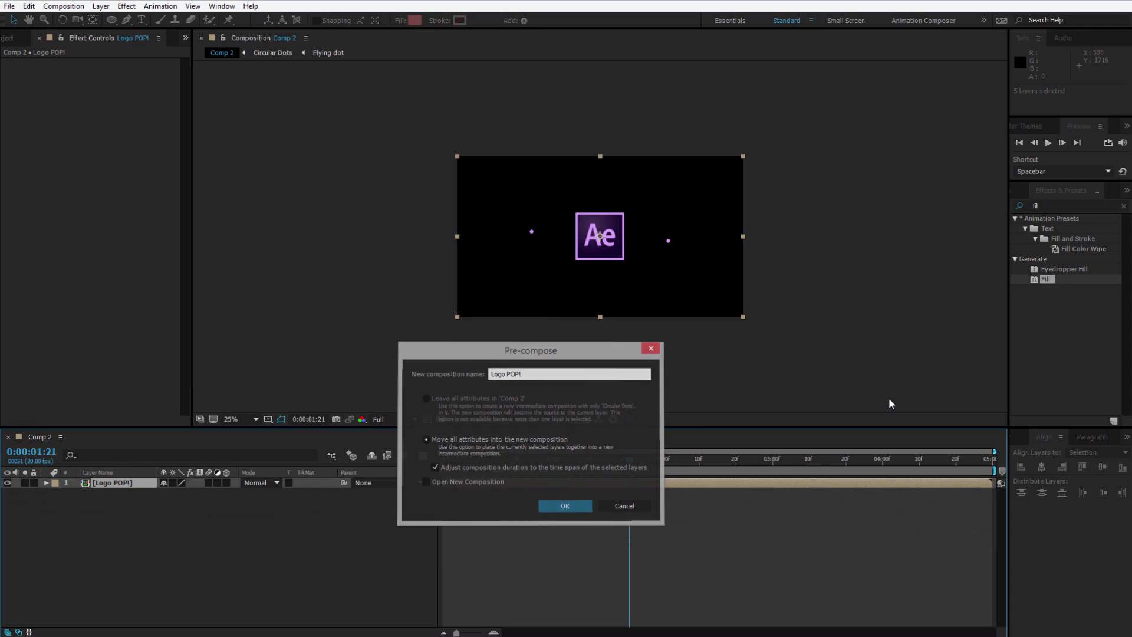
# Step: Preview the animation and scrub to the full-size logo, viewing at 50%
pyautogui.press('Home')
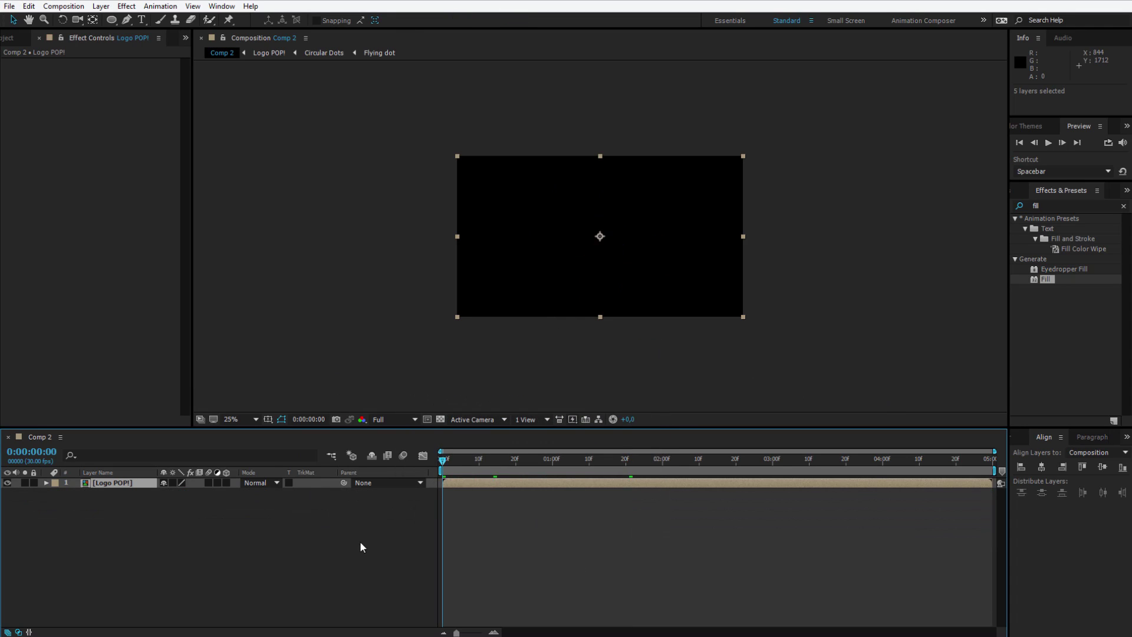
pyautogui.press('space')
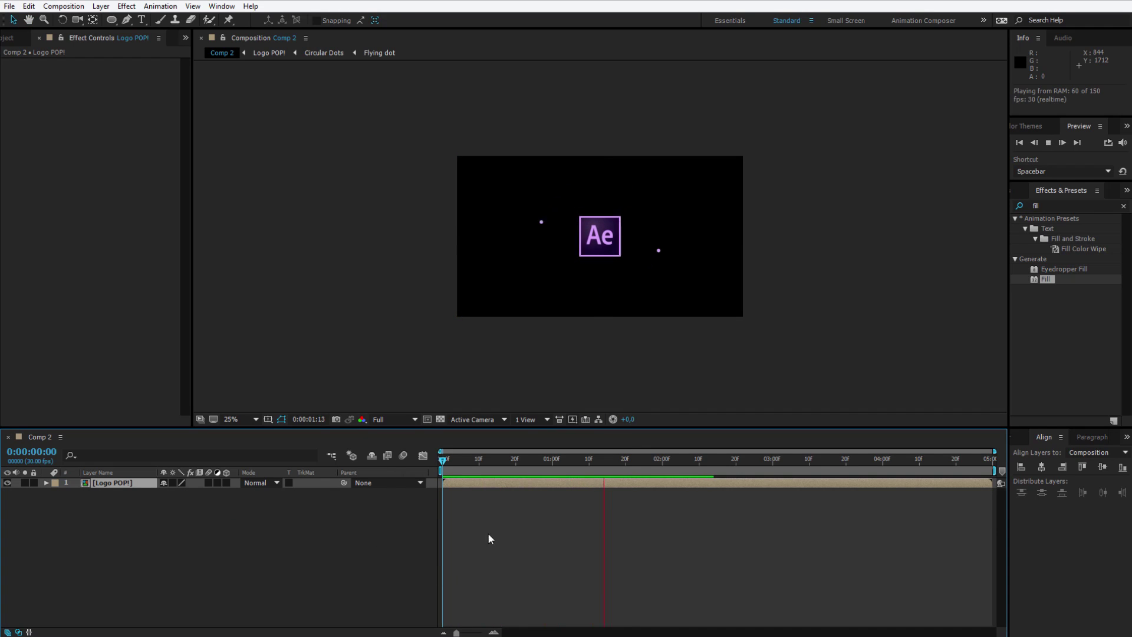
pyautogui.moveTo(472, 462); pyautogui.dragTo(609, 465)
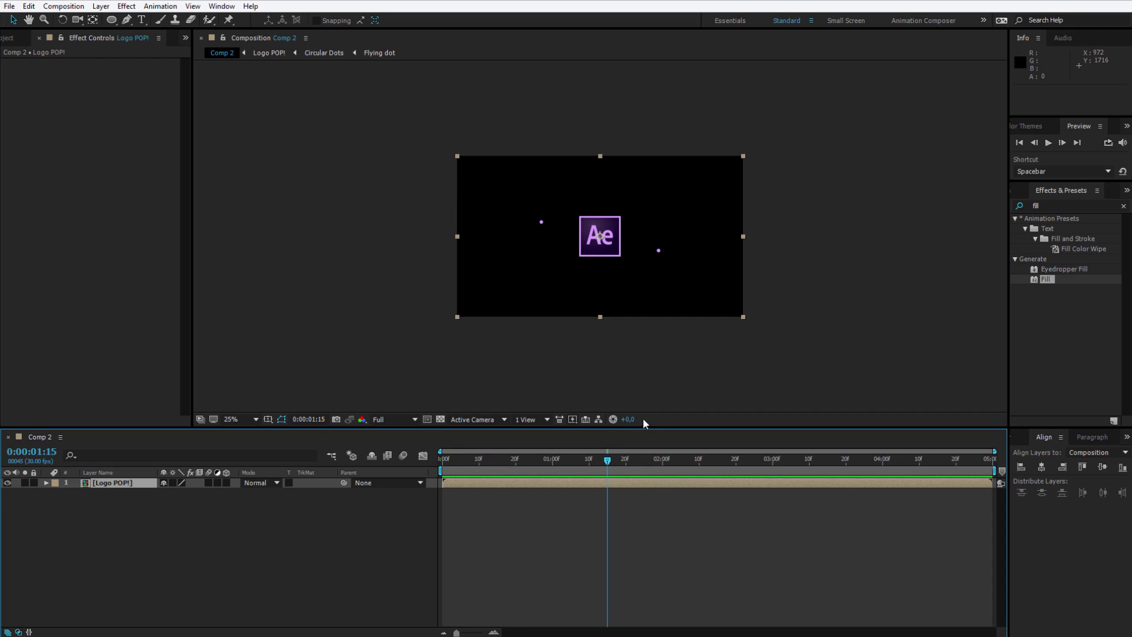
pyautogui.moveTo(607, 465); pyautogui.dragTo(711, 470)
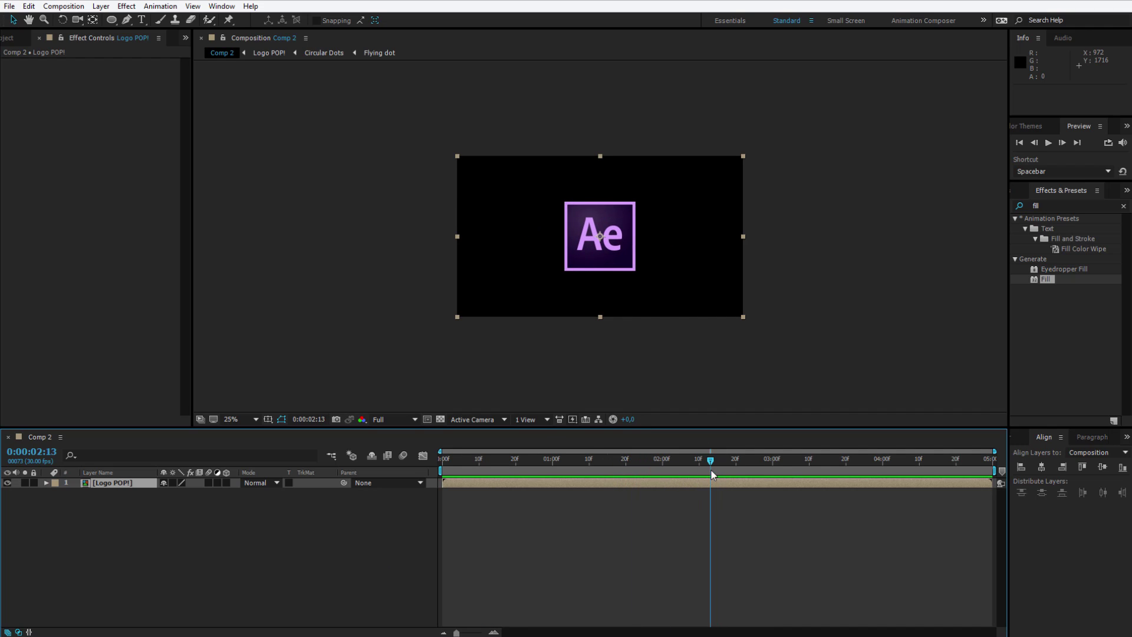
pyautogui.press('.')
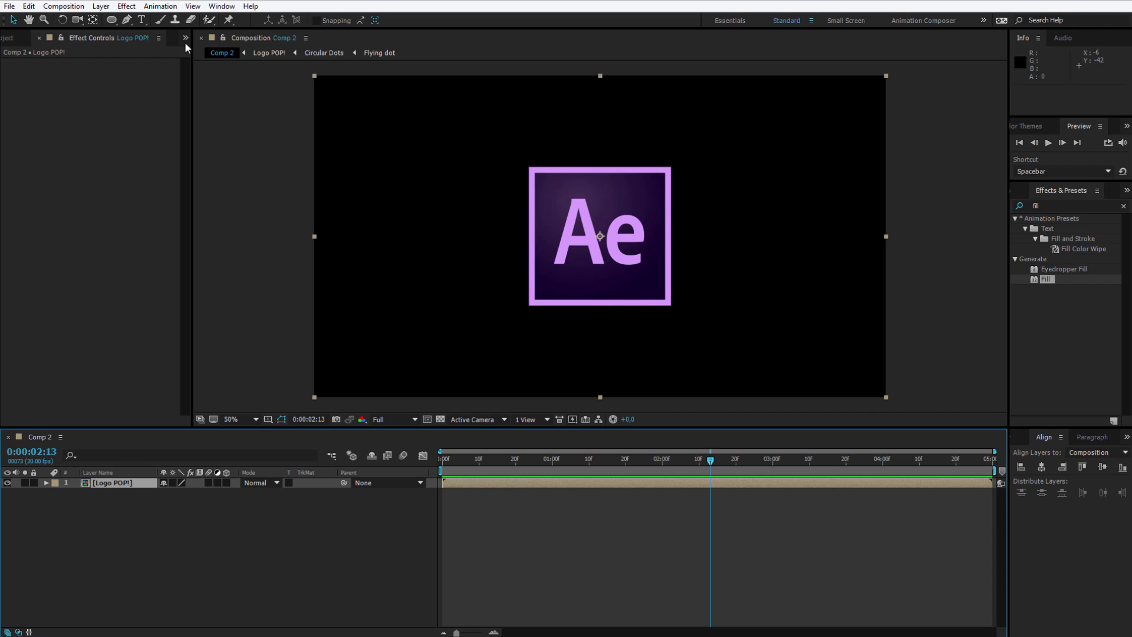
pyautogui.click(142, 20)
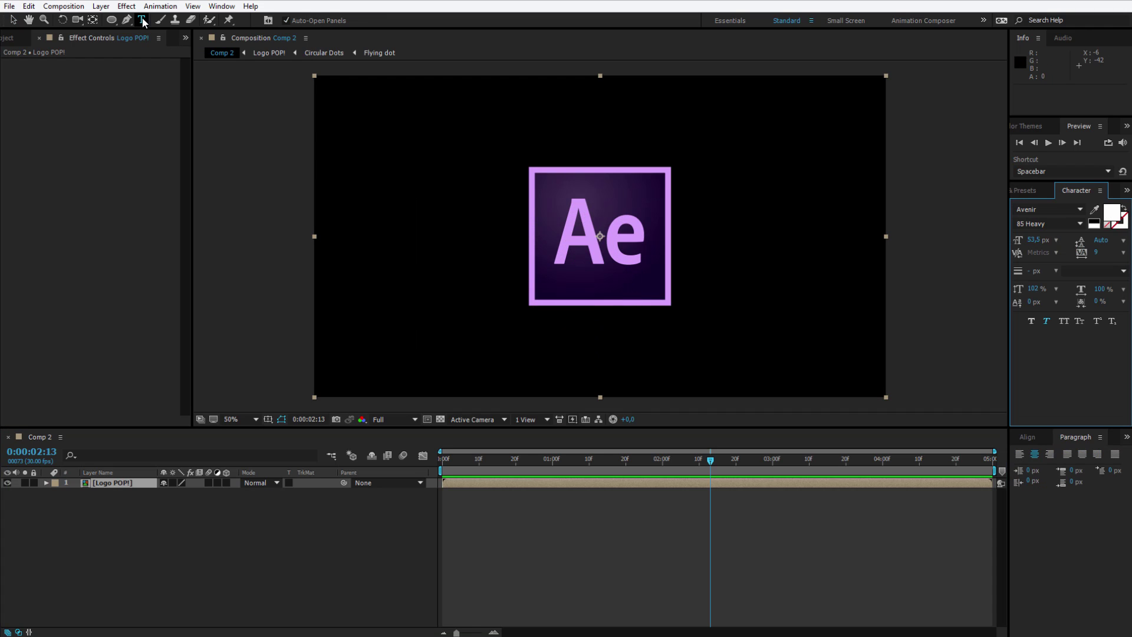
pyautogui.click(535, 334)
pyautogui.write('www.')
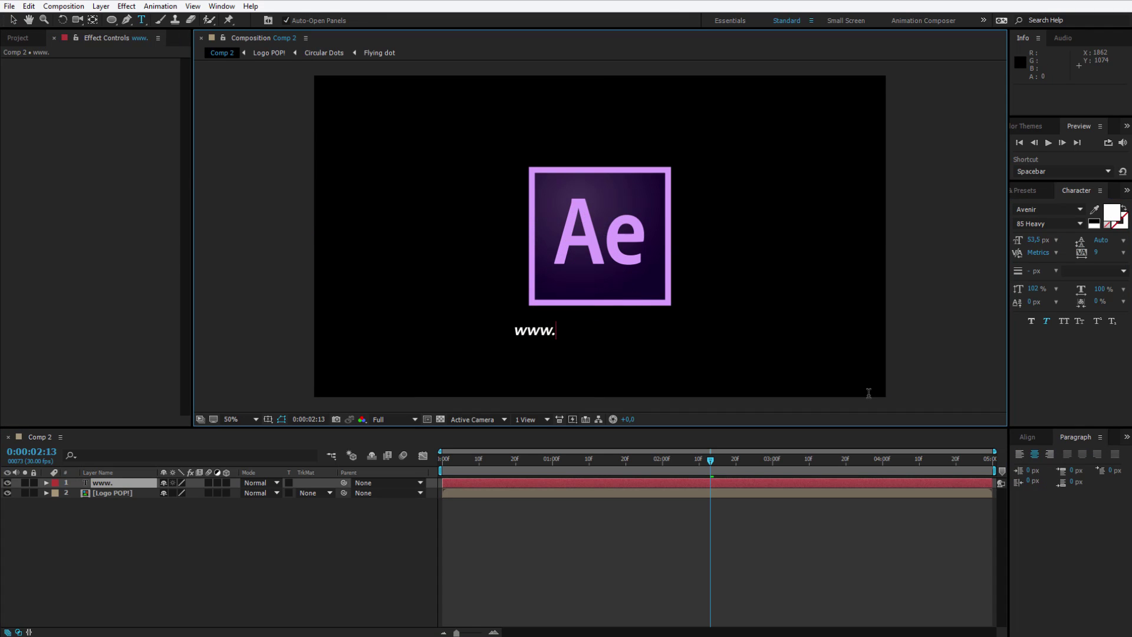
pyautogui.write('myweb')
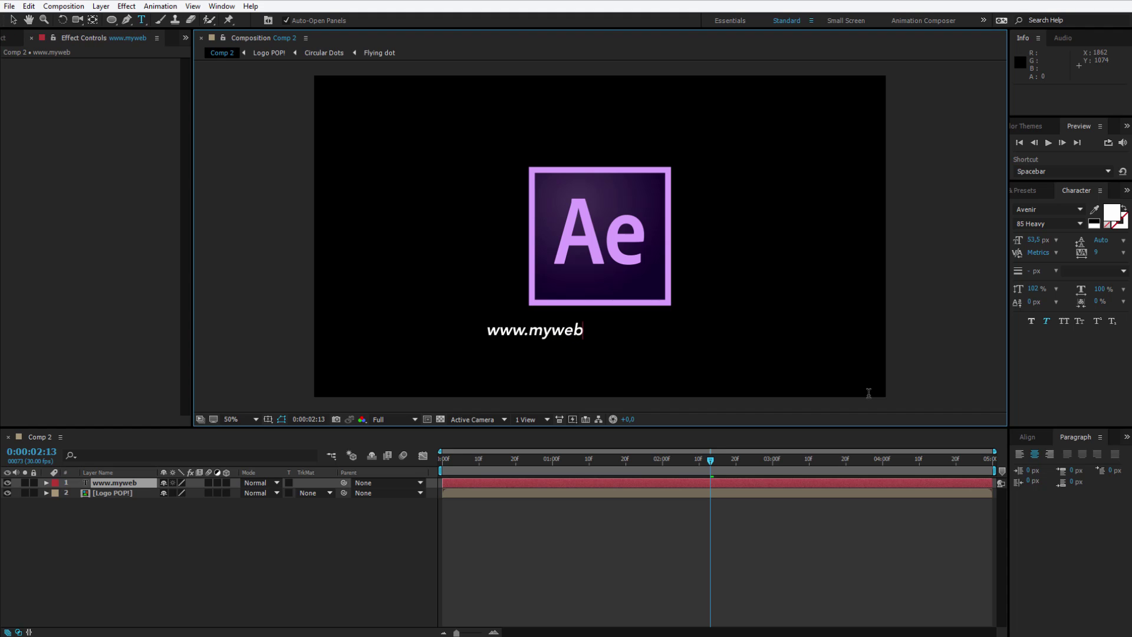
pyautogui.write('isite.com')
# Step: Style the caption in Open Sans Light with all caps
pyautogui.hotkey('ctrl', 'a')
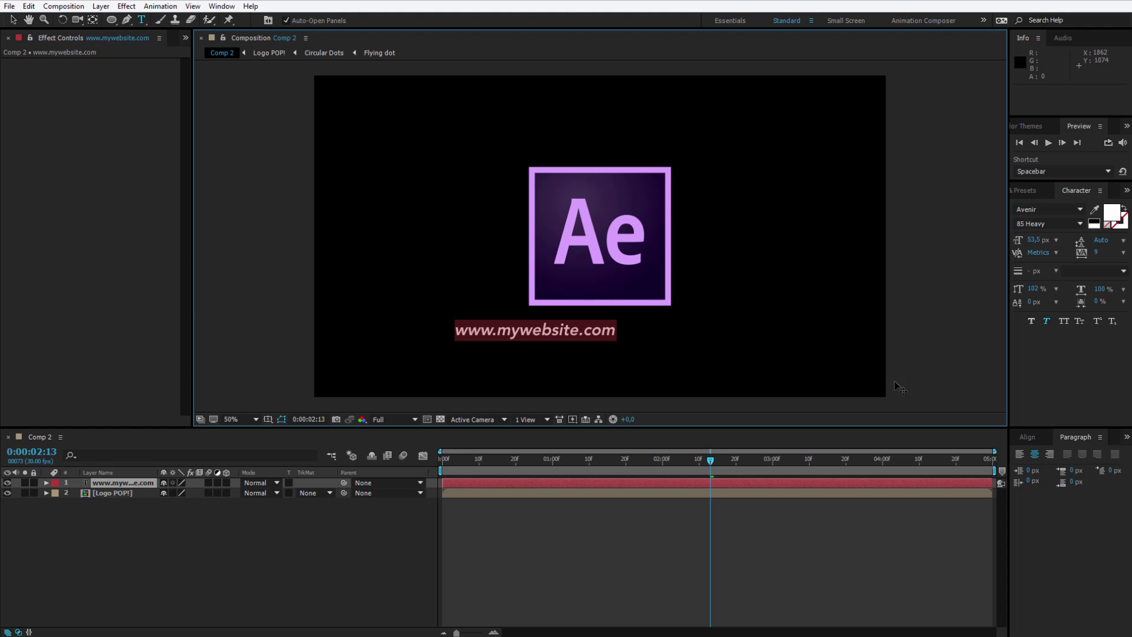
pyautogui.click(1046, 213)
pyautogui.write('Open Sans')
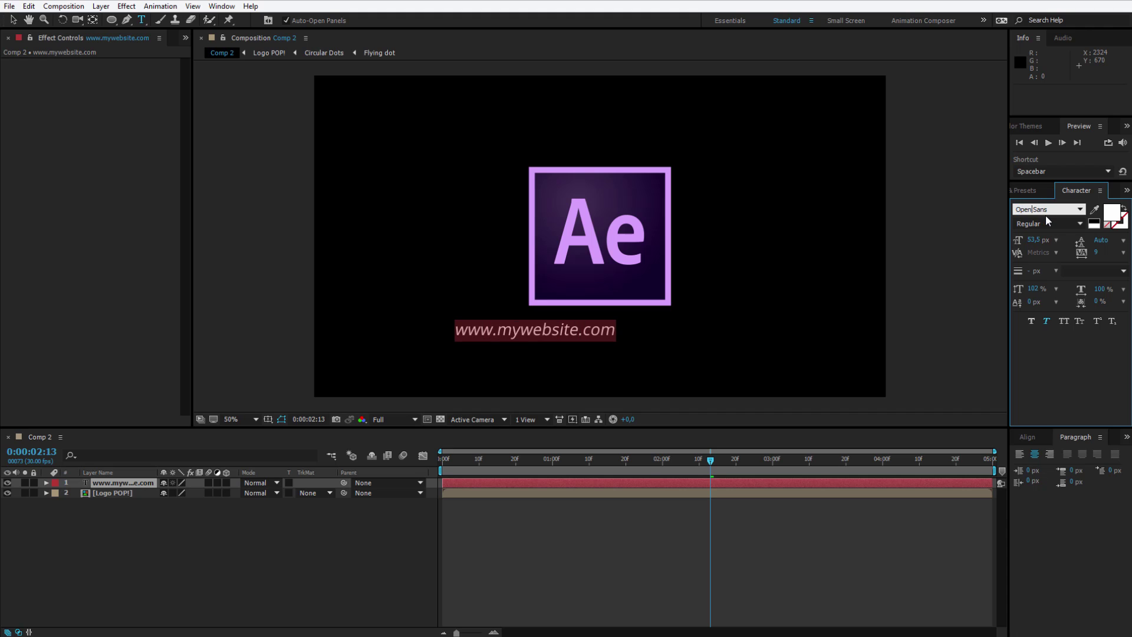
pyautogui.press('Return')
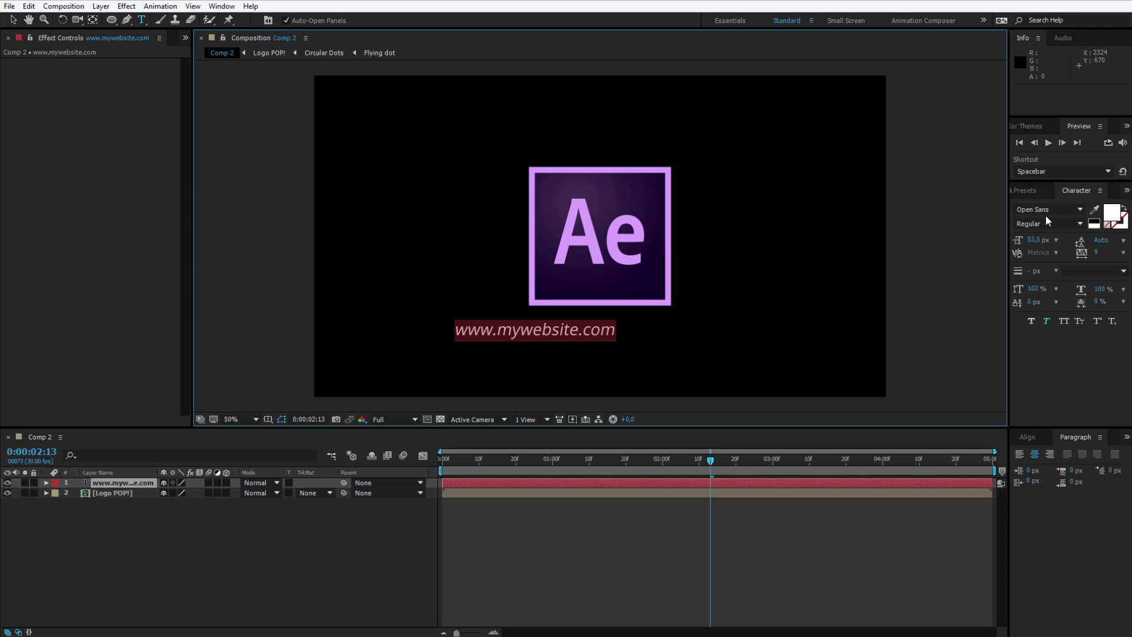
pyautogui.click(1063, 320)
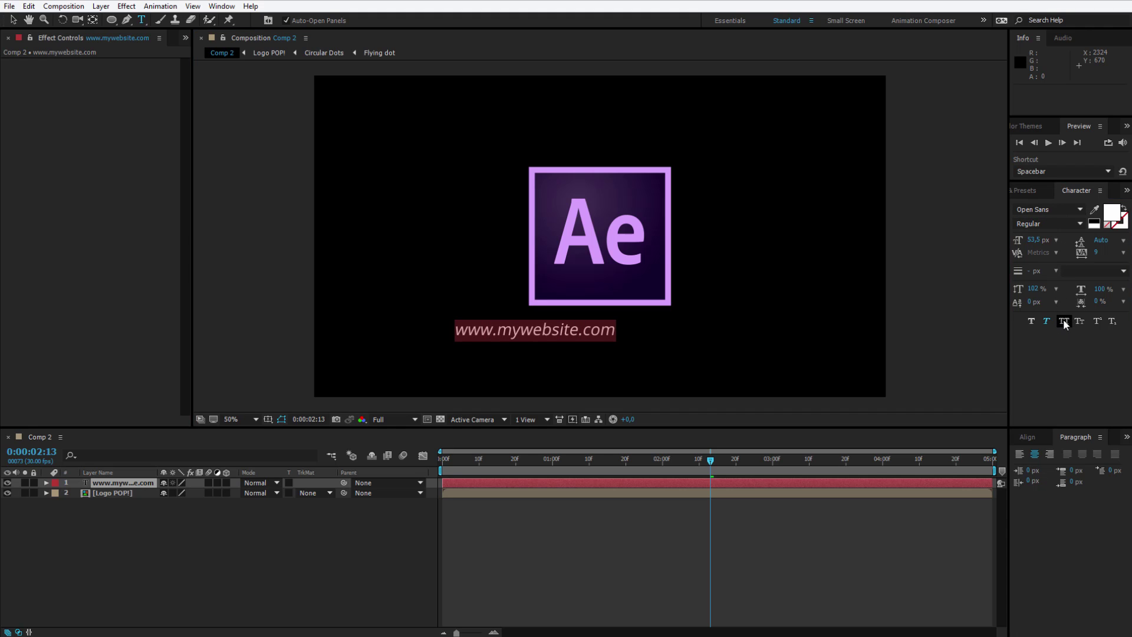
pyautogui.click(1077, 223)
pyautogui.click(1033, 236)
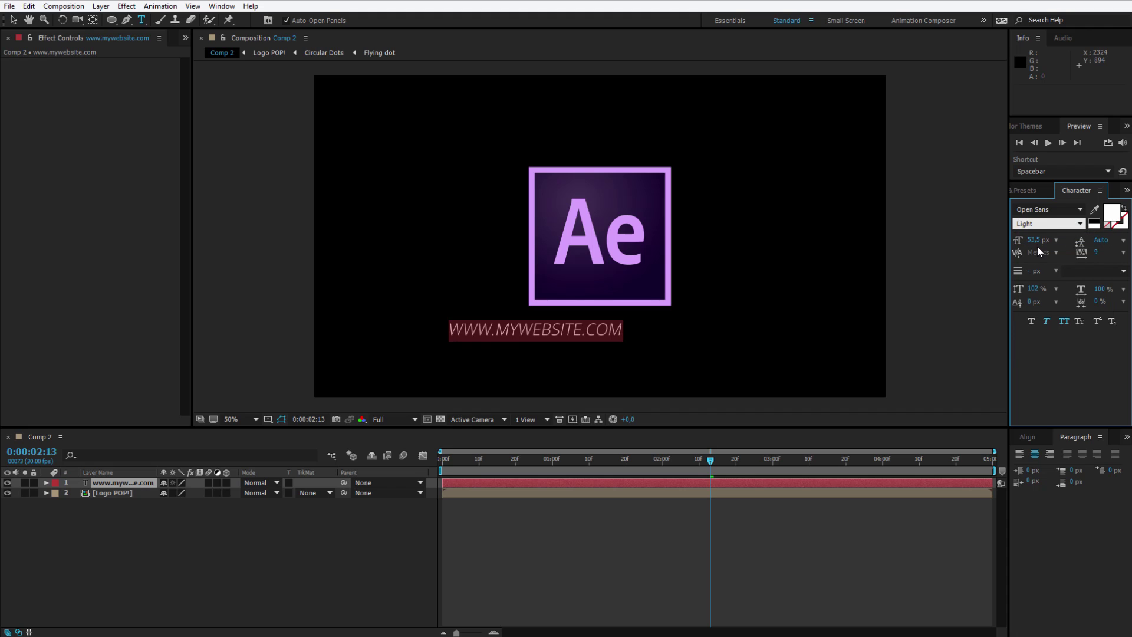
# Step: Set the caption to 41.9 px and centre it horizontally in the composition
pyautogui.moveTo(1038, 242); pyautogui.dragTo(969, 241)
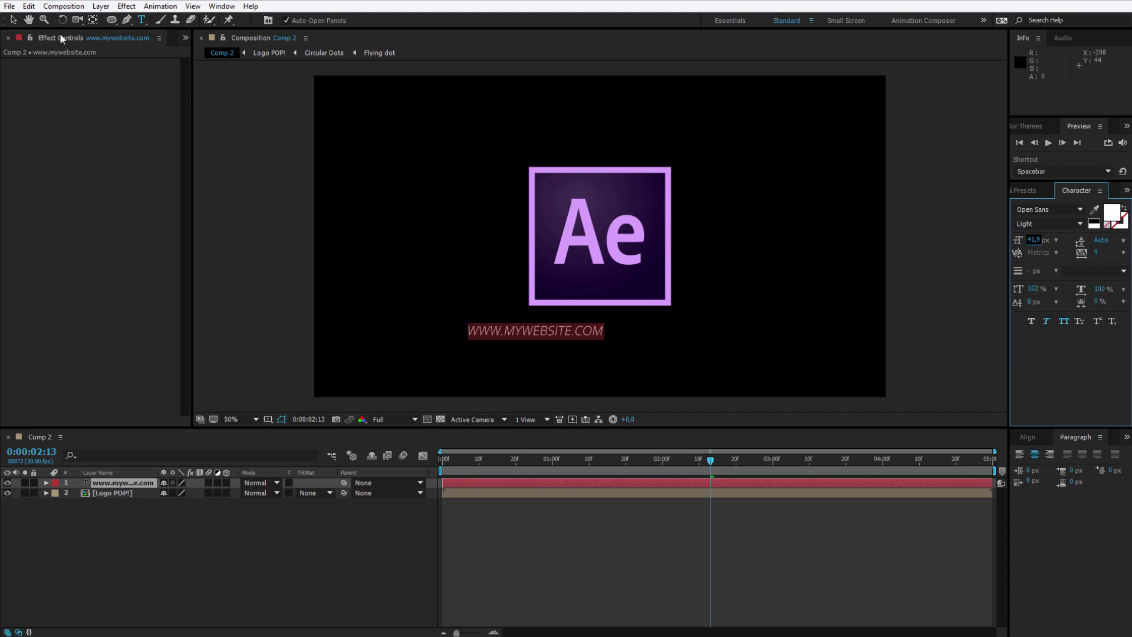
pyautogui.click(1025, 438)
pyautogui.click(1043, 466)
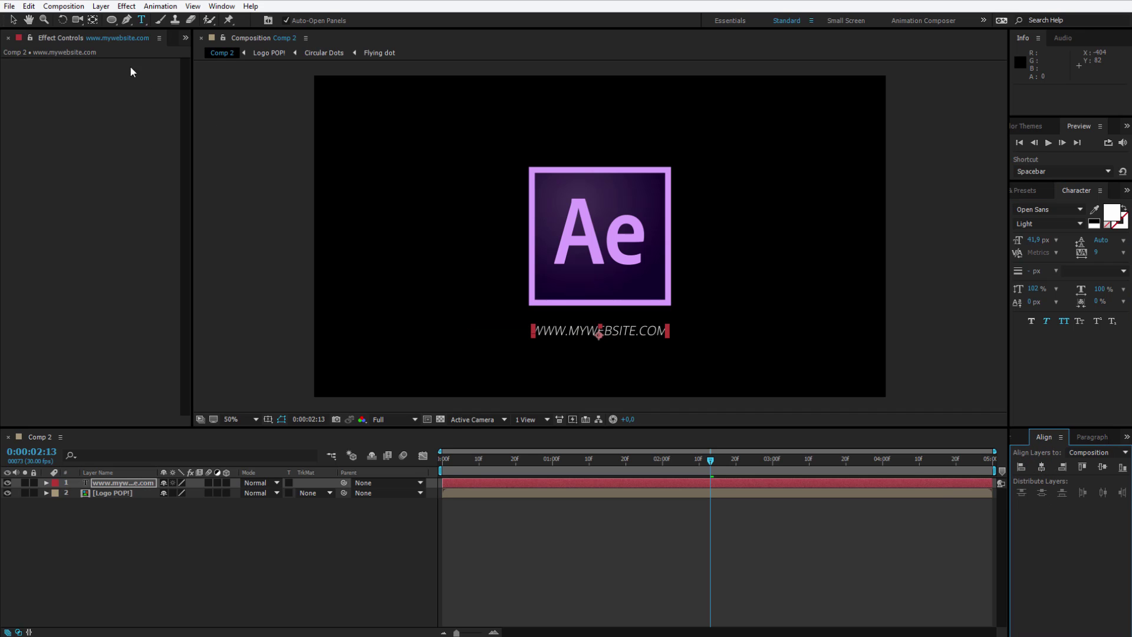
# Step: Preview the animation, then move the caption layer below Logo POP! and show its Opacity
pyautogui.click(15, 21)
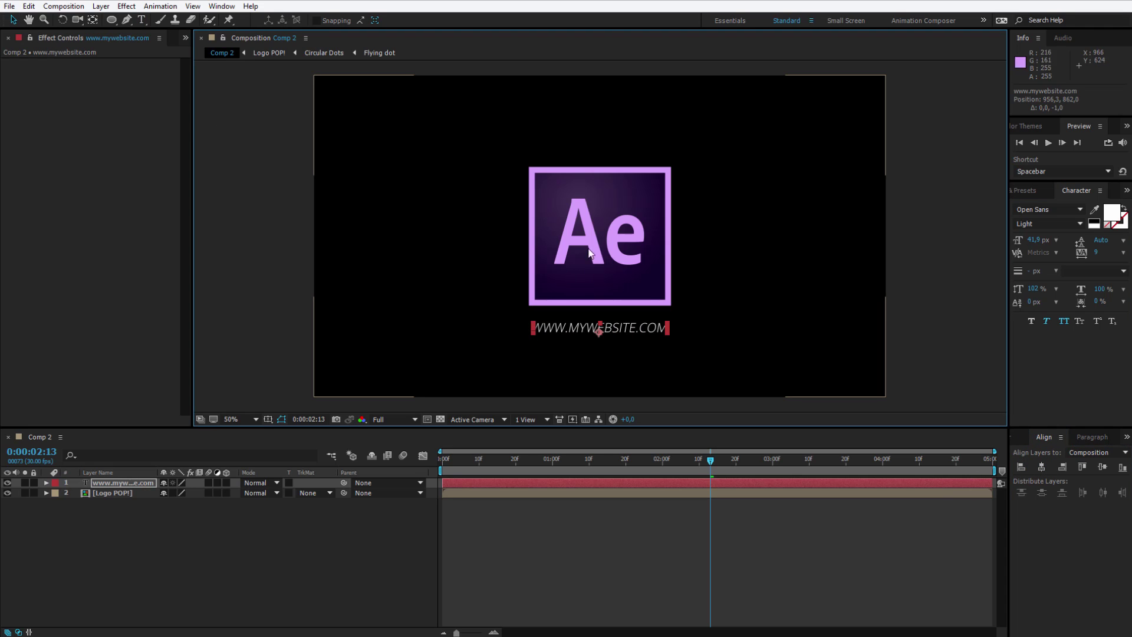
pyautogui.click(453, 509)
pyautogui.press('space')
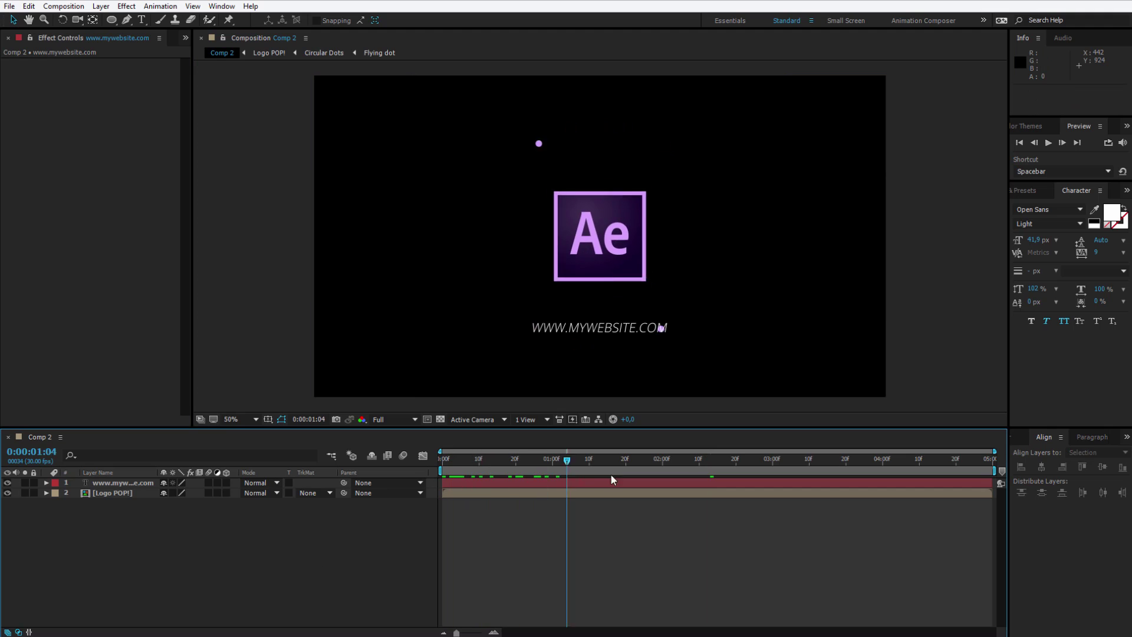
pyautogui.moveTo(553, 473); pyautogui.dragTo(680, 474)
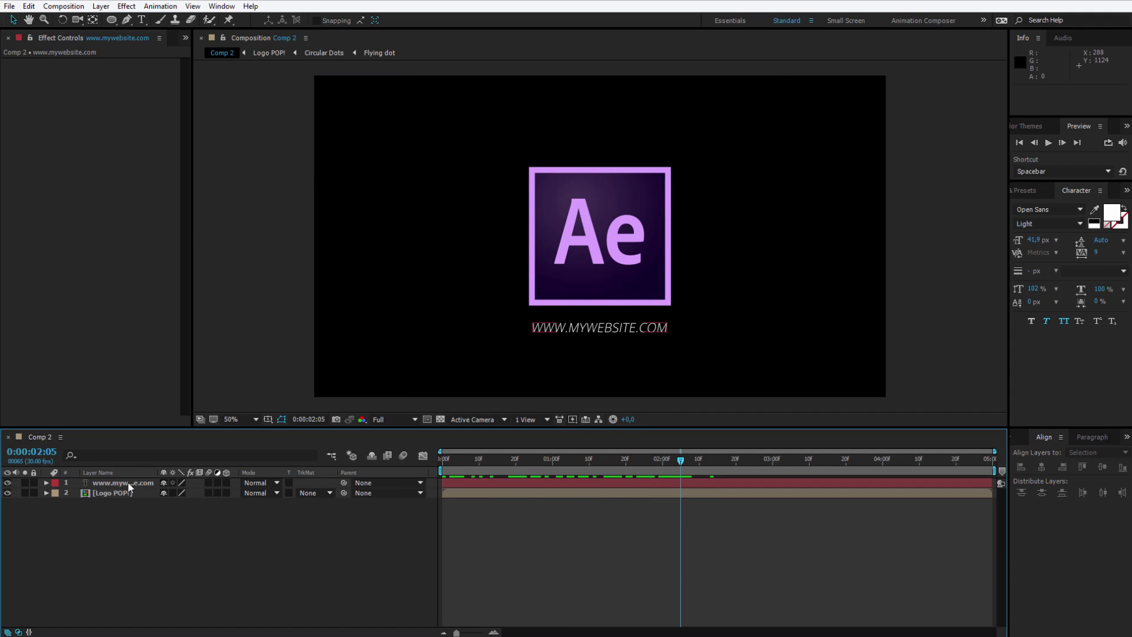
pyautogui.moveTo(128, 483); pyautogui.dragTo(127, 502)
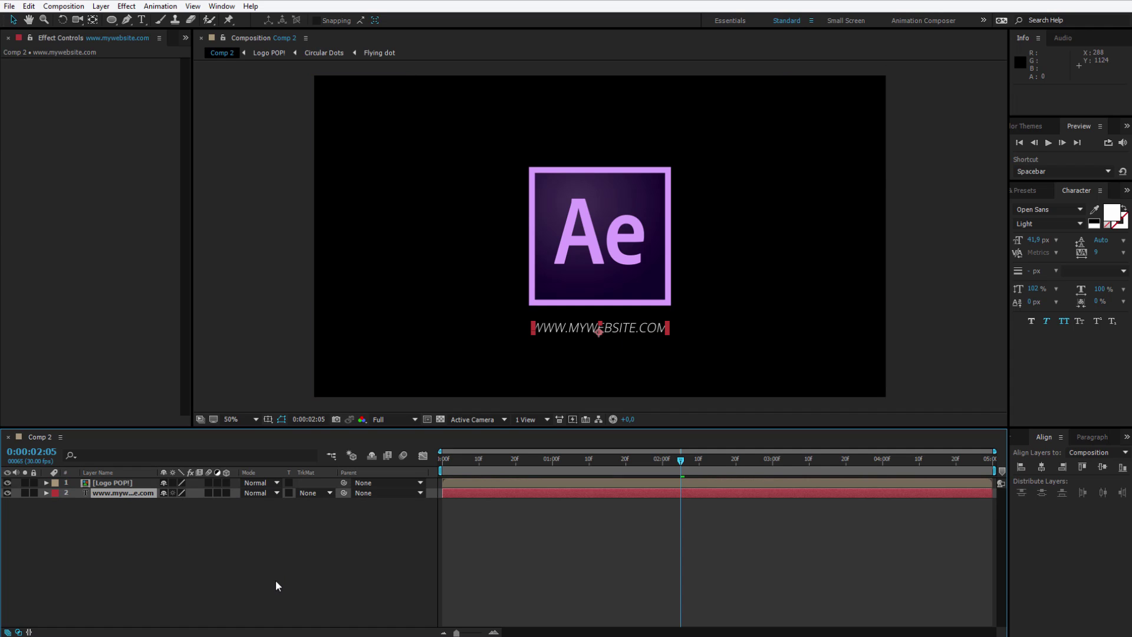
pyautogui.press('t')
# Step: Keyframe the caption's Opacity at 100% at 2:08 and 0% at 1:27
pyautogui.click(76, 503)
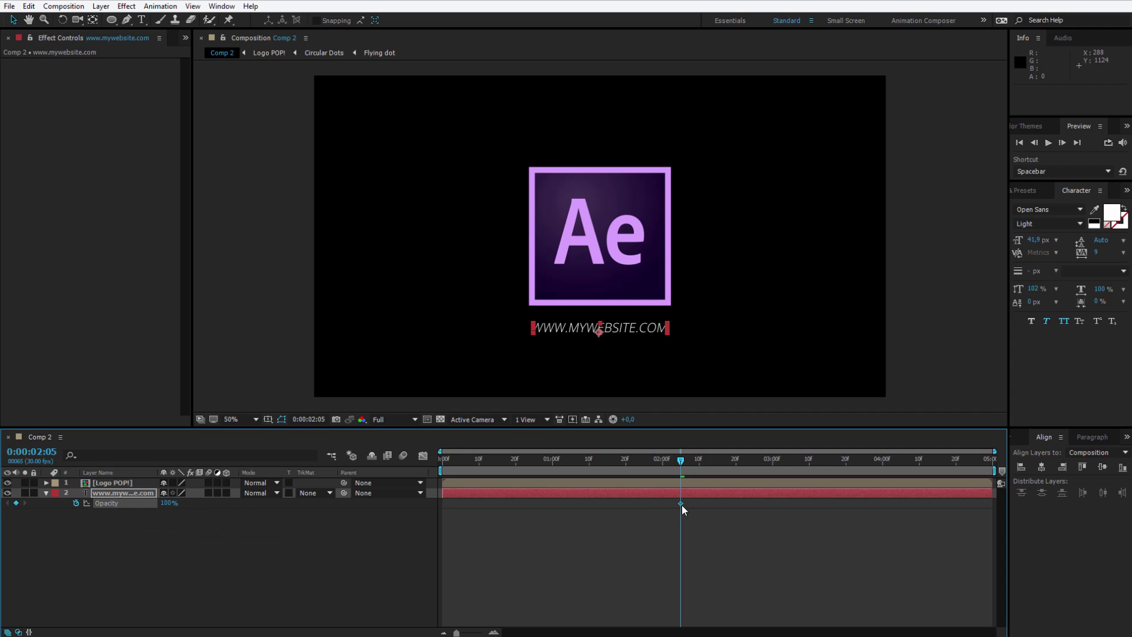
pyautogui.moveTo(681, 503); pyautogui.dragTo(692, 504)
pyautogui.click(636, 461)
pyautogui.moveTo(635, 463); pyautogui.dragTo(651, 463)
pyautogui.moveTo(172, 508); pyautogui.dragTo(93, 522)
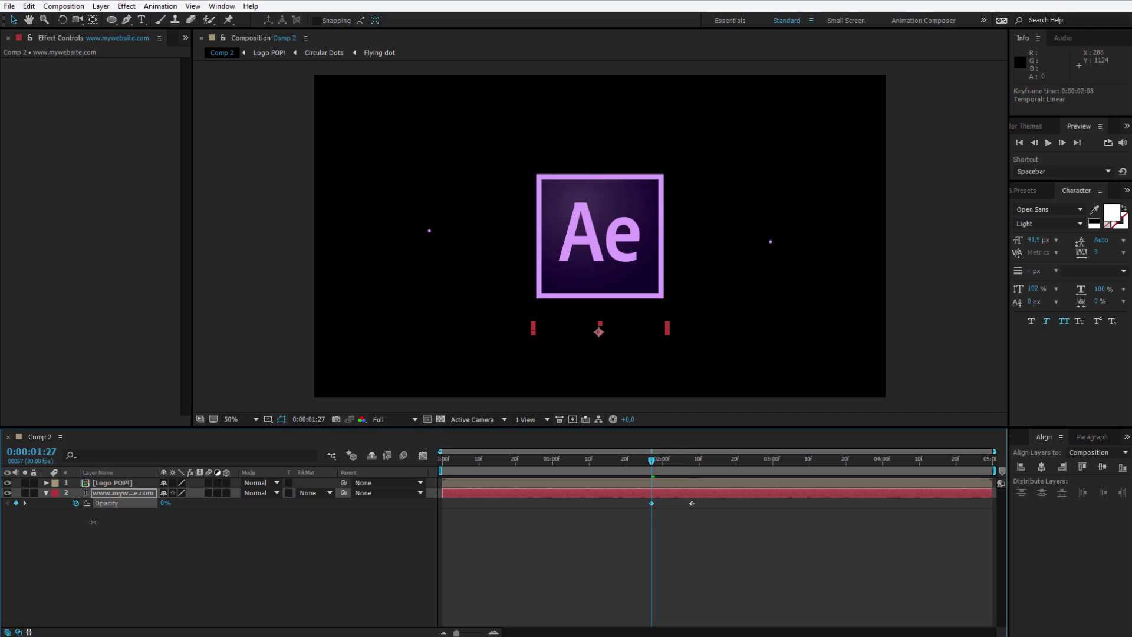
# Step: Shift both opacity keyframes about 5 frames later and preview the fade-in
pyautogui.moveTo(642, 463); pyautogui.dragTo(685, 481)
pyautogui.moveTo(737, 537); pyautogui.dragTo(670, 505)
pyautogui.press('space')
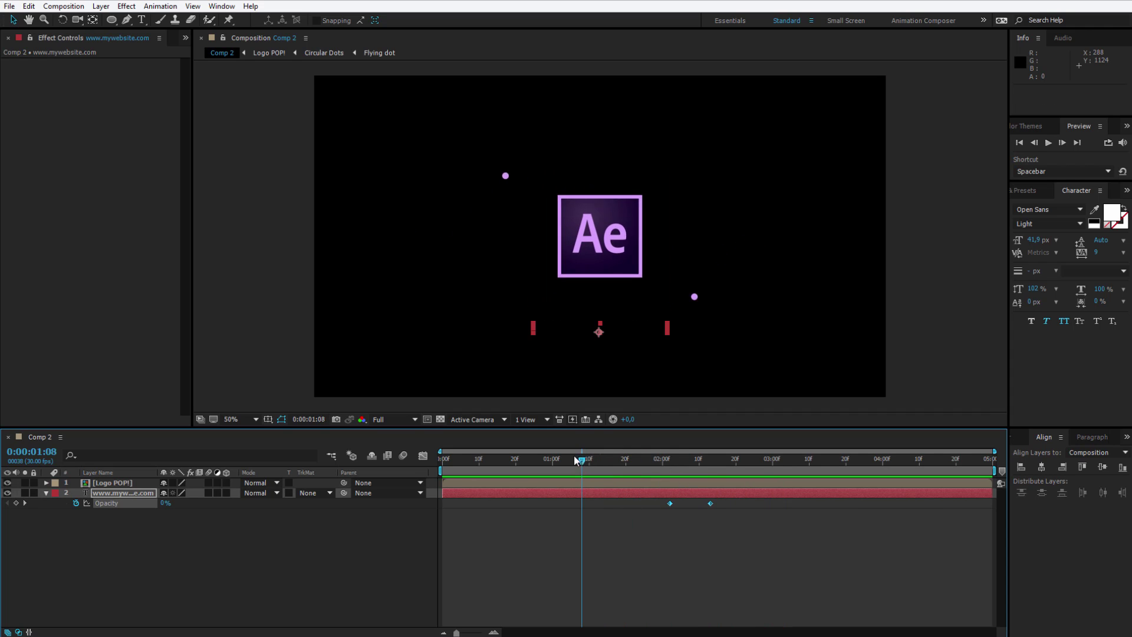
pyautogui.moveTo(572, 461); pyautogui.dragTo(728, 471)
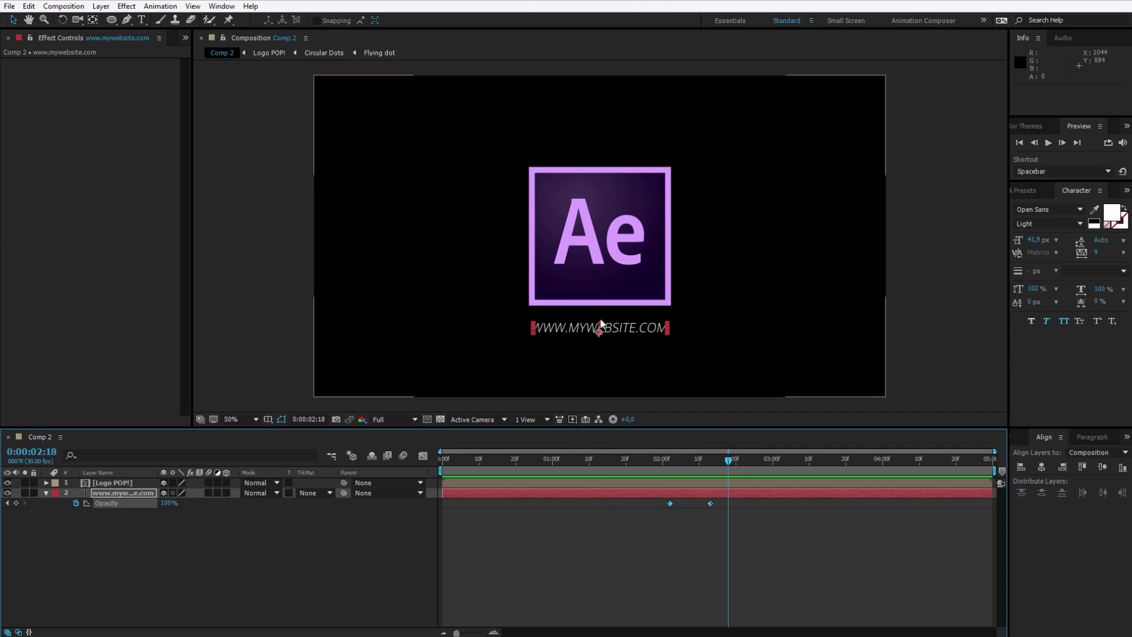
pyautogui.click(170, 563)
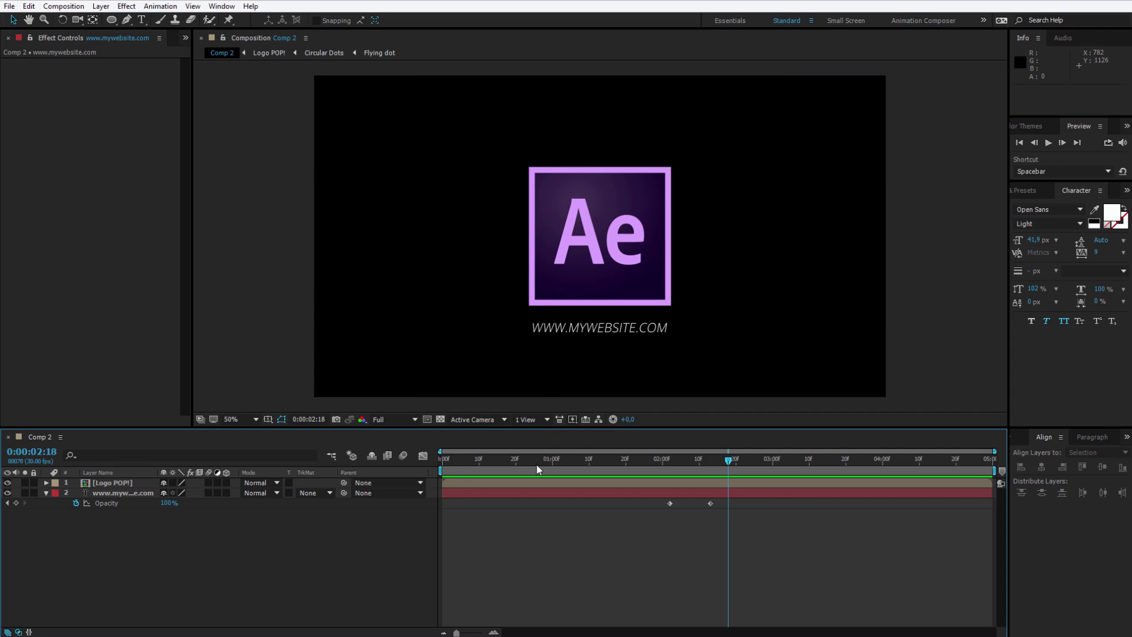
pyautogui.click(444, 464)
pyautogui.moveTo(445, 463); pyautogui.dragTo(688, 457)
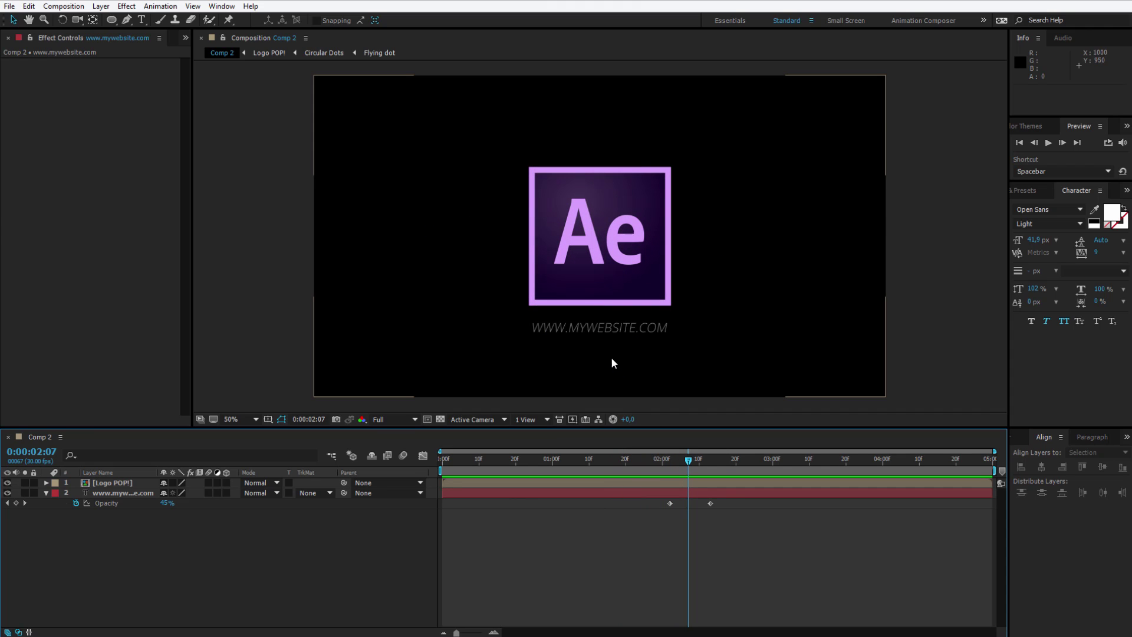
# Step: Add a new null object layer named 'Lifter'
pyautogui.rightClick(115, 534)
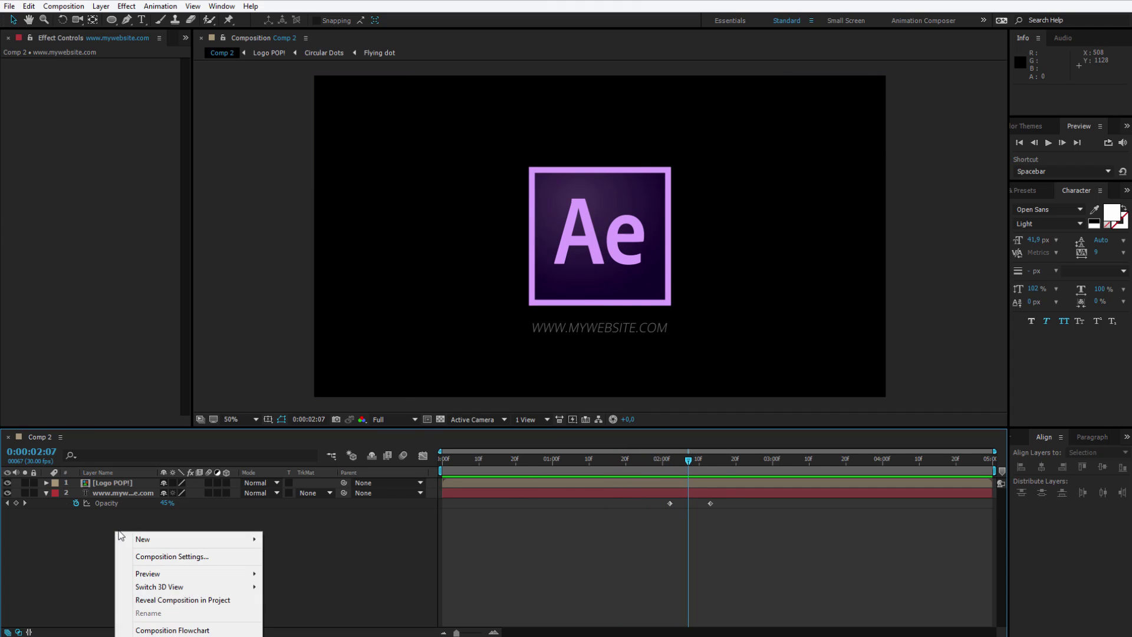
pyautogui.moveTo(164, 547)
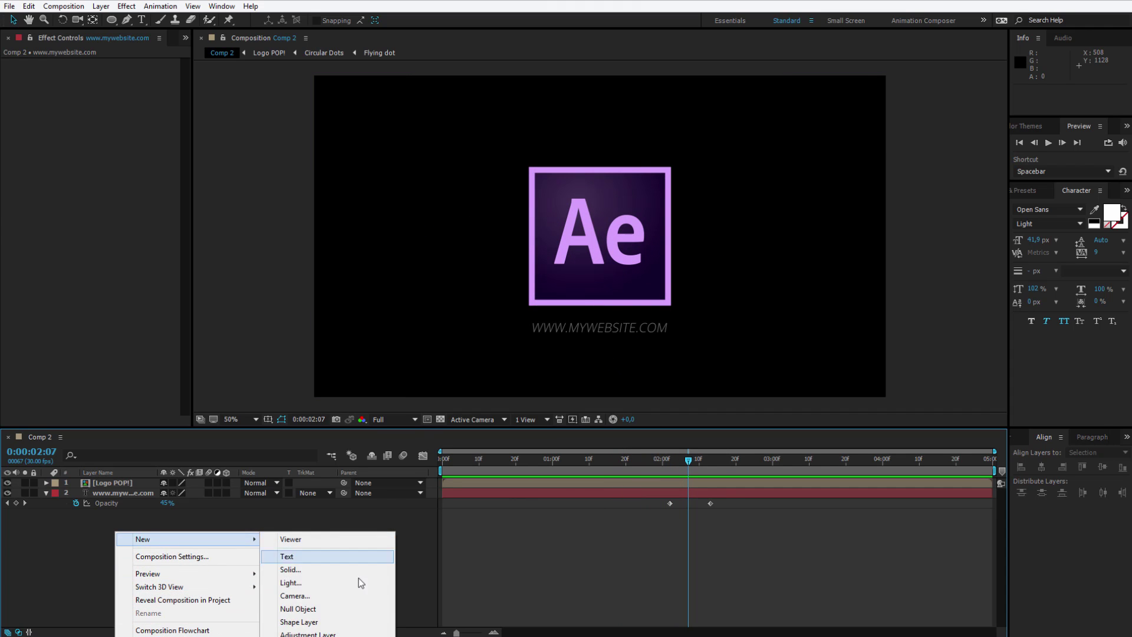
pyautogui.click(354, 613)
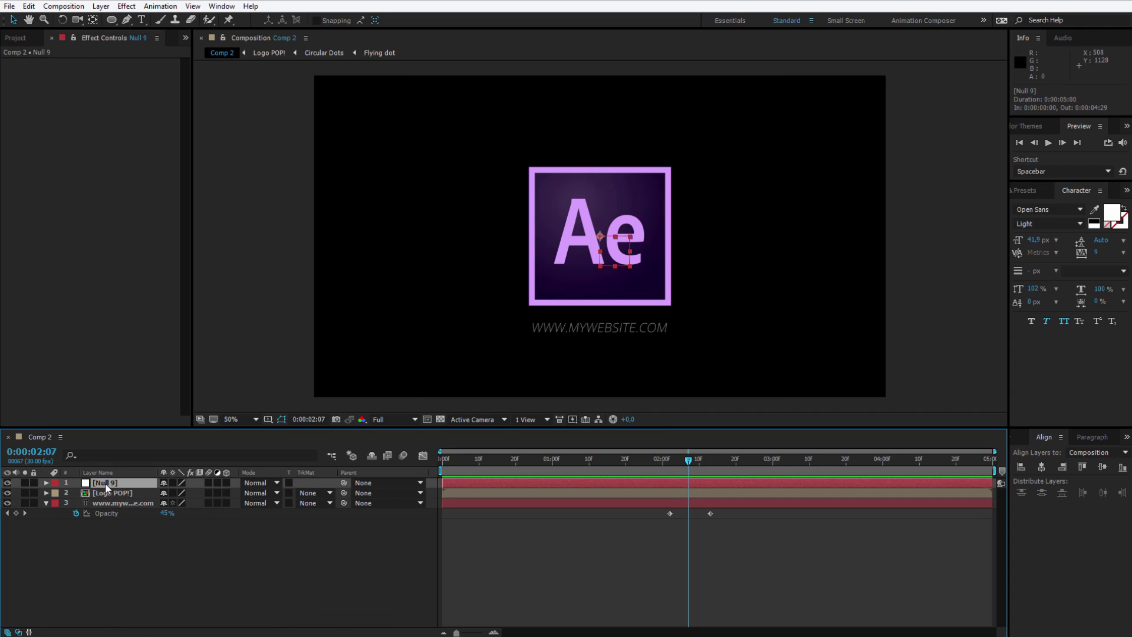
pyautogui.press('Return')
pyautogui.write('Lifter')
pyautogui.press('Return')
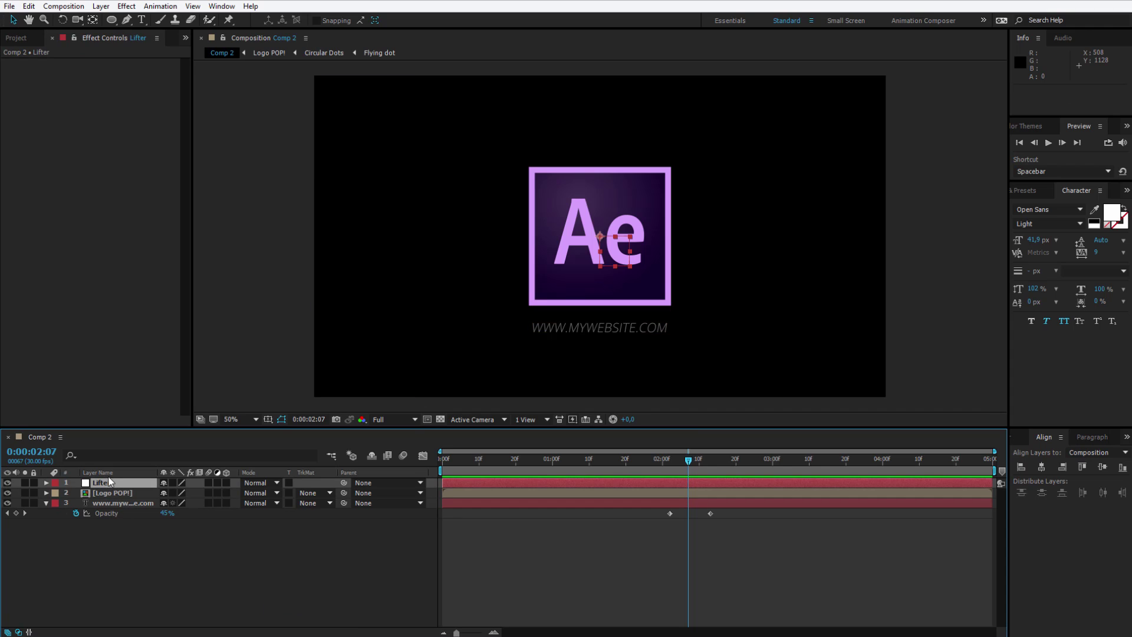
# Step: Parent the Logo POP! and caption layers to Lifter, then select Lifter
pyautogui.click(115, 502)
pyautogui.keyDown('ctrl'); pyautogui.click(118, 493); pyautogui.keyUp('ctrl')
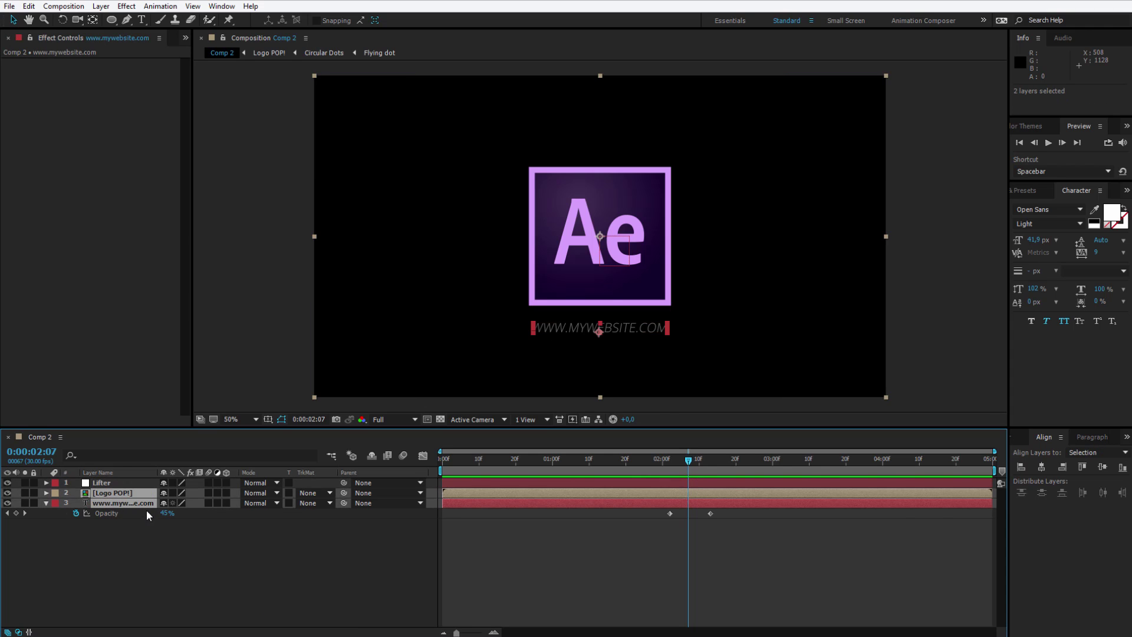
pyautogui.moveTo(271, 515); pyautogui.dragTo(112, 488)
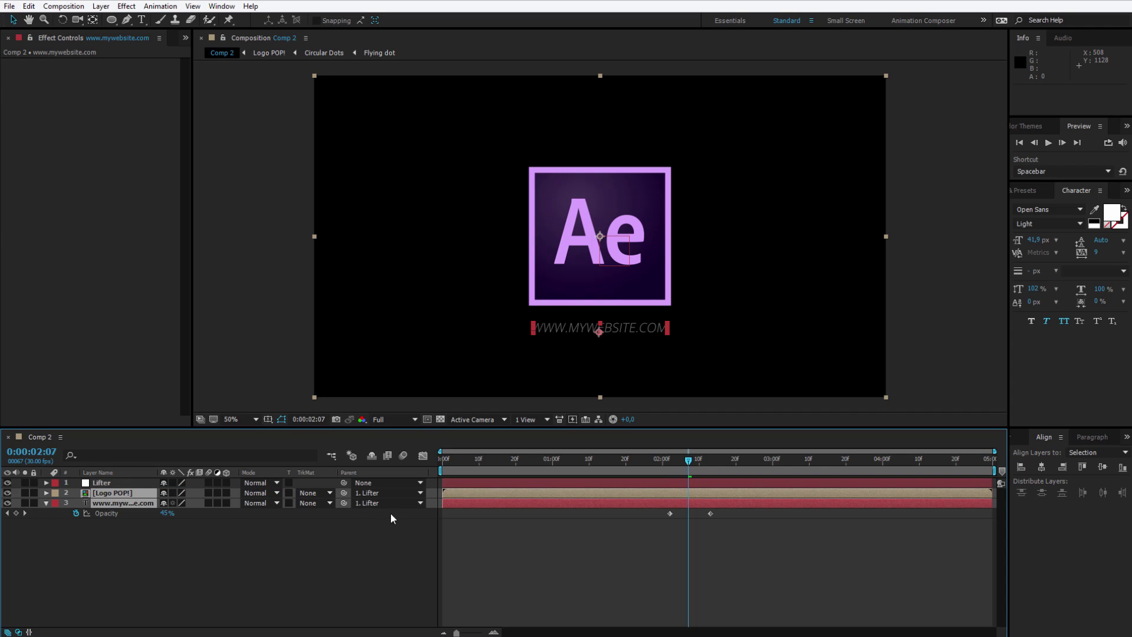
pyautogui.click(146, 537)
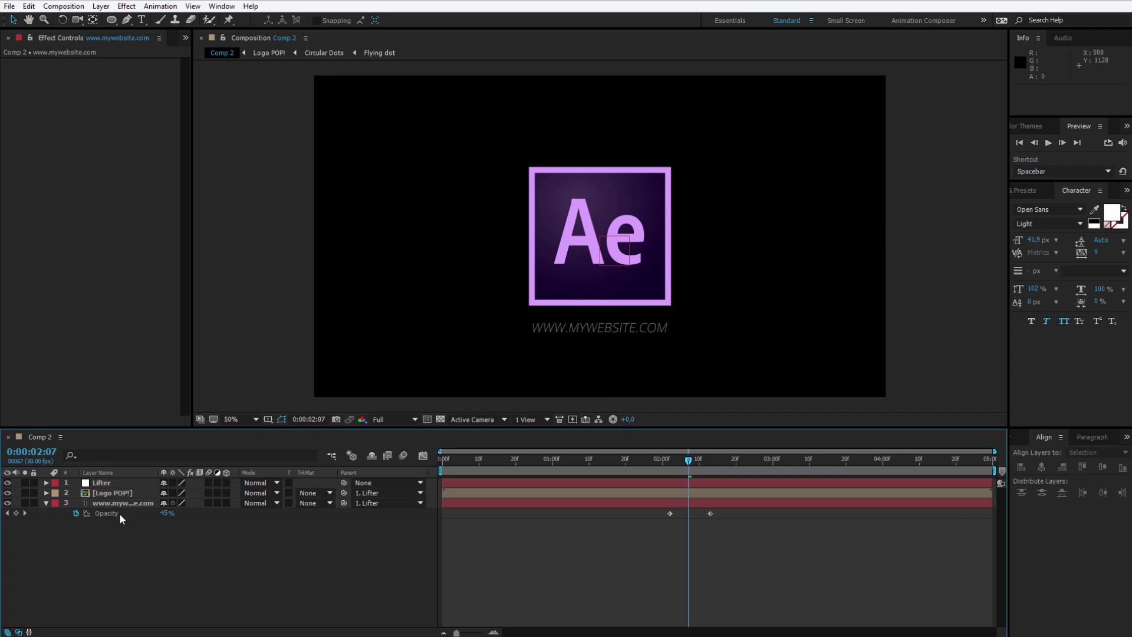
pyautogui.click(116, 493)
pyautogui.click(116, 503)
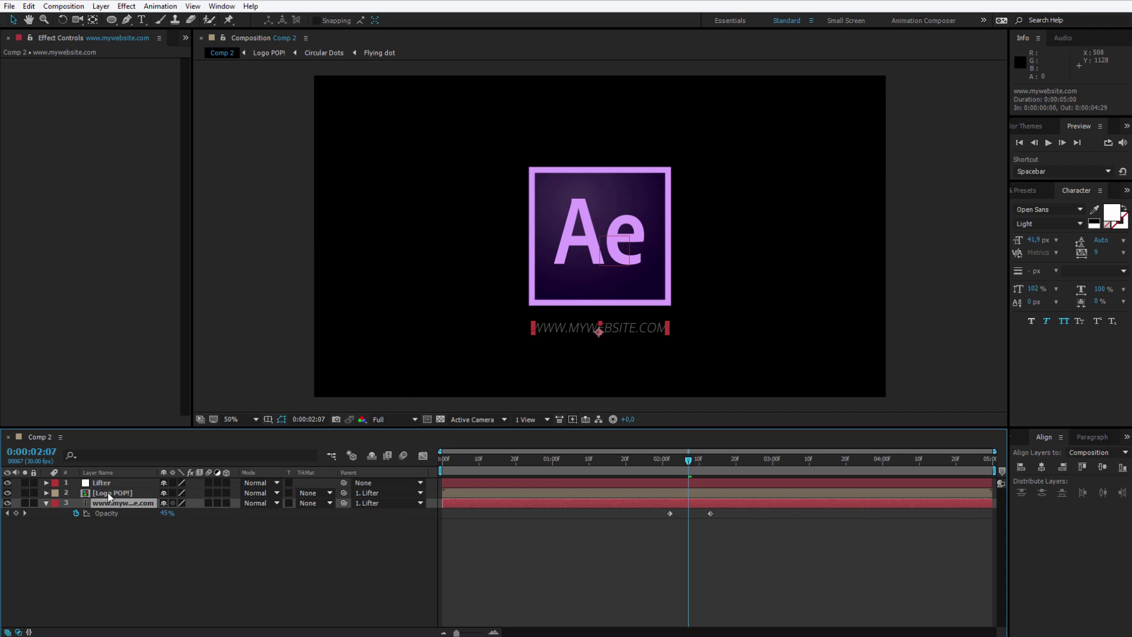
pyautogui.click(101, 483)
# Step: Keyframe Lifter's Position from 960,540 at 1:29 up to 960,467 at 2:16
pyautogui.moveTo(688, 467); pyautogui.dragTo(658, 469)
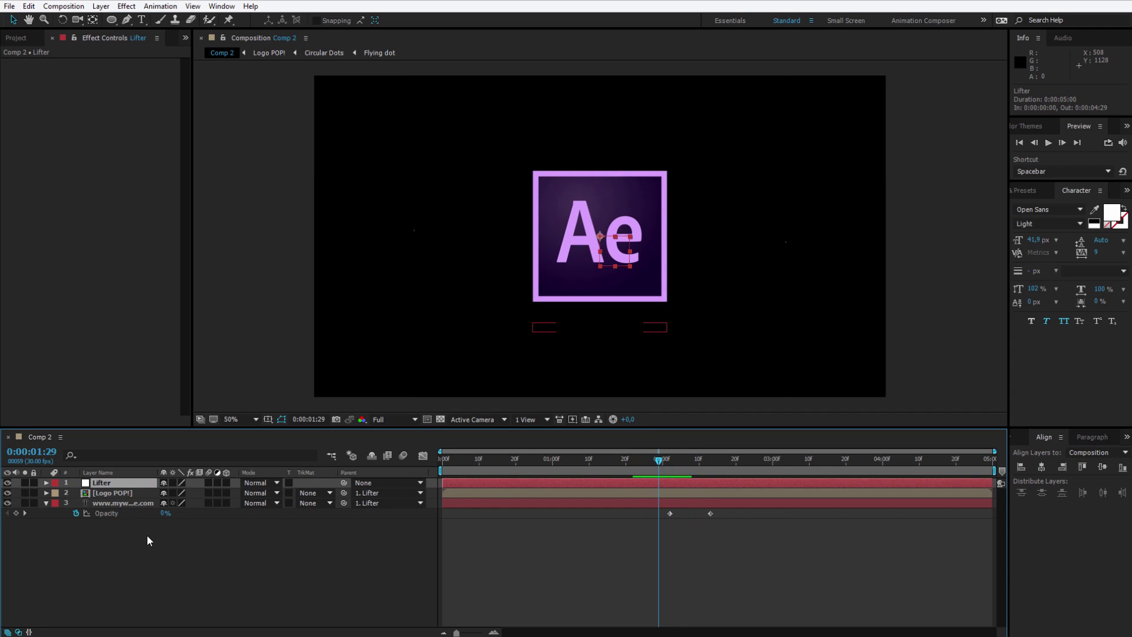
pyautogui.press('p')
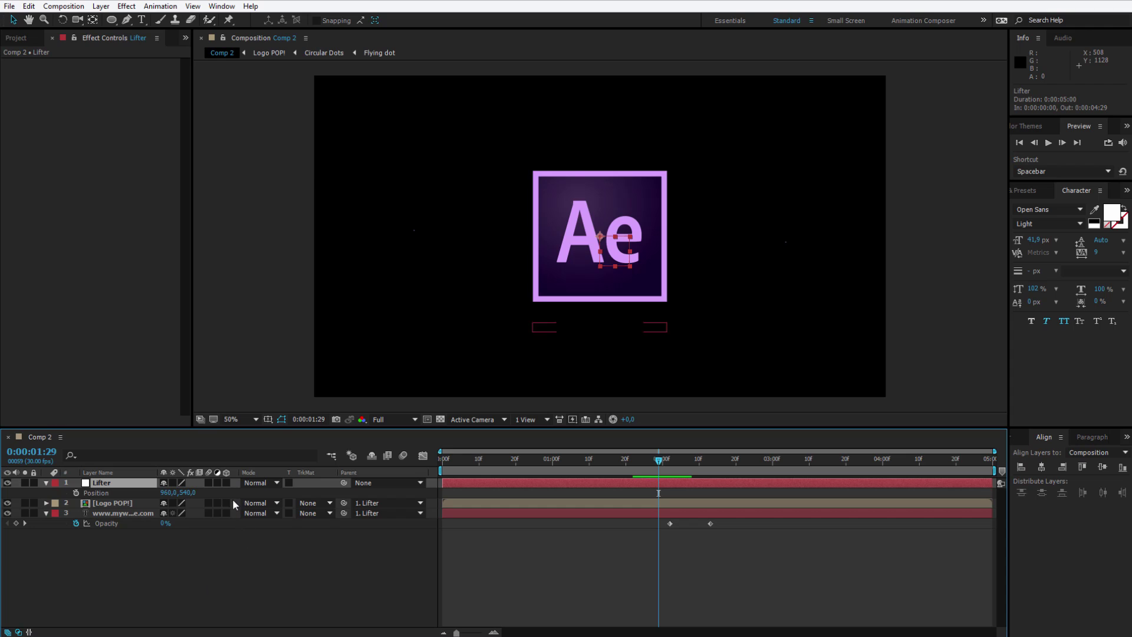
pyautogui.moveTo(187, 493); pyautogui.dragTo(369, 562)
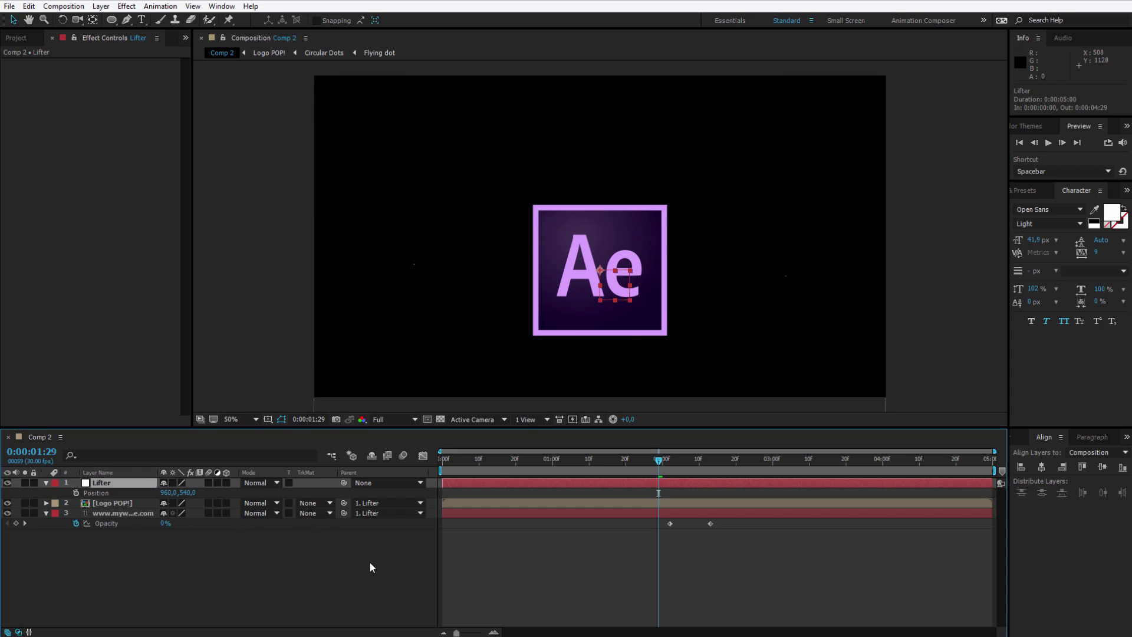
pyautogui.hotkey('ctrl', 'z')
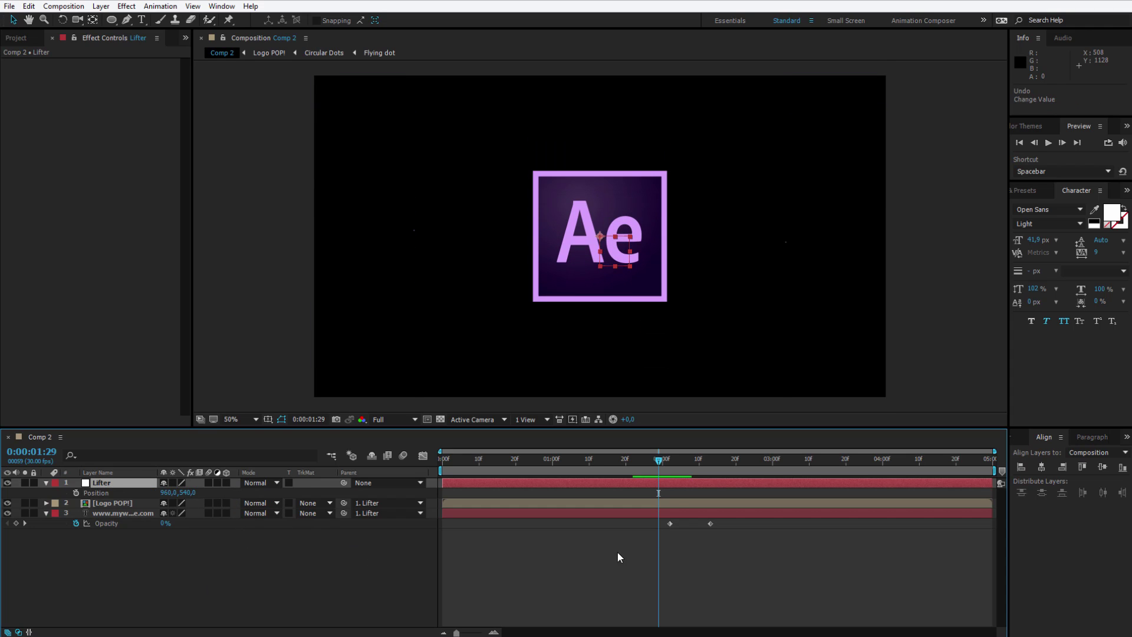
pyautogui.click(75, 493)
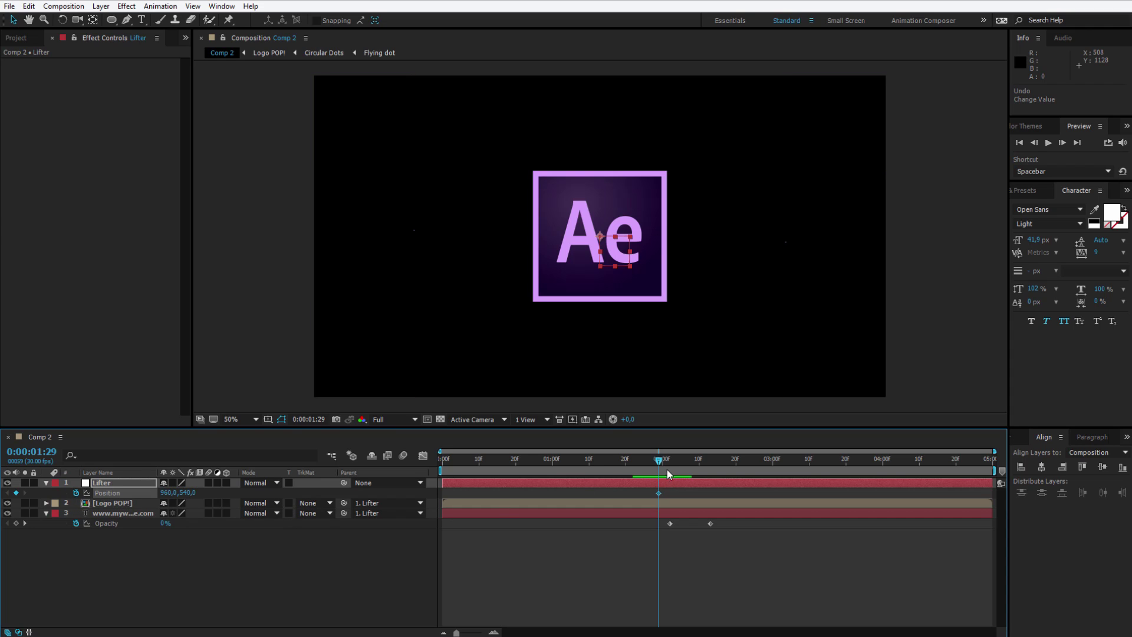
pyautogui.moveTo(661, 467); pyautogui.dragTo(720, 462)
pyautogui.moveTo(189, 494); pyautogui.dragTo(147, 492)
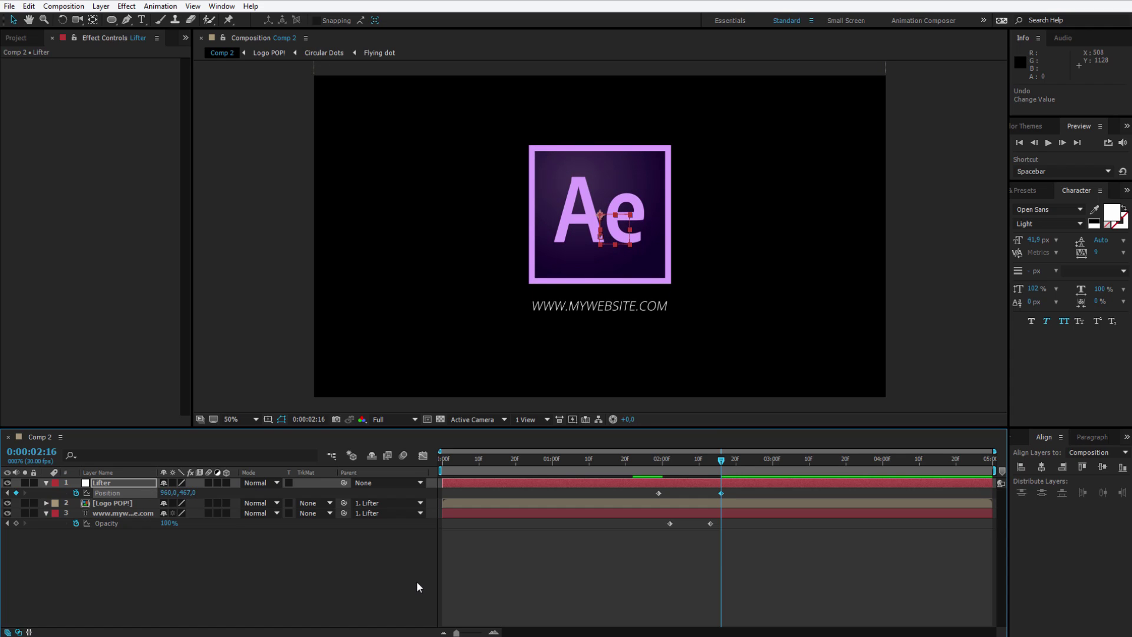
# Step: Apply Easy Ease to the Position and Opacity keyframes and return to the start at 25% view
pyautogui.click(609, 574)
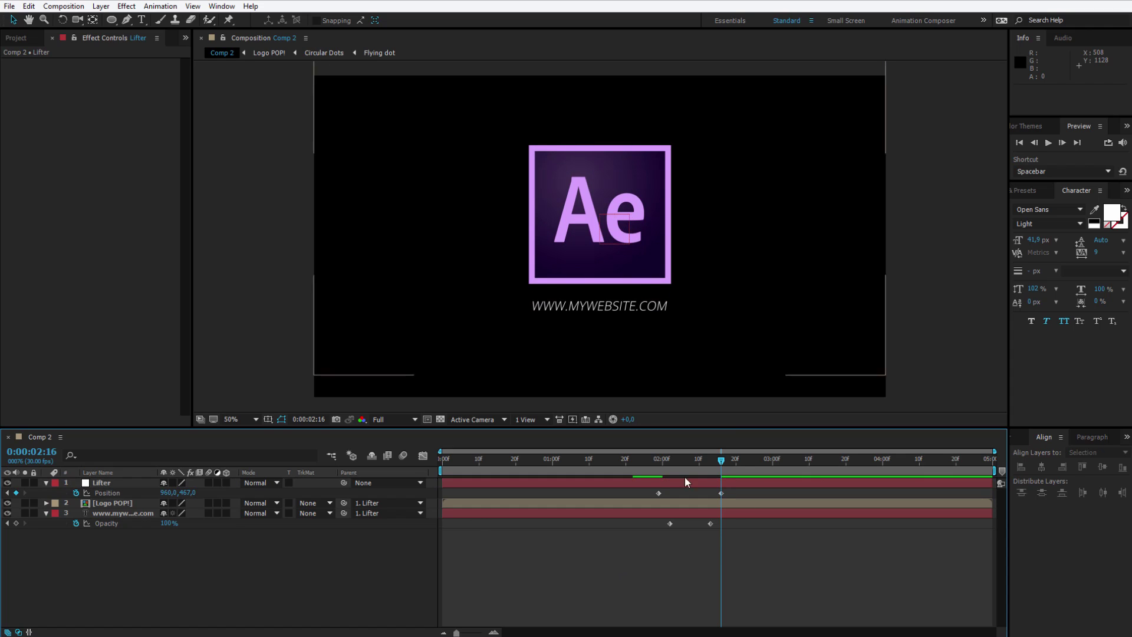
pyautogui.moveTo(778, 569); pyautogui.dragTo(653, 491)
pyautogui.rightClick(661, 497)
pyautogui.moveTo(767, 630)
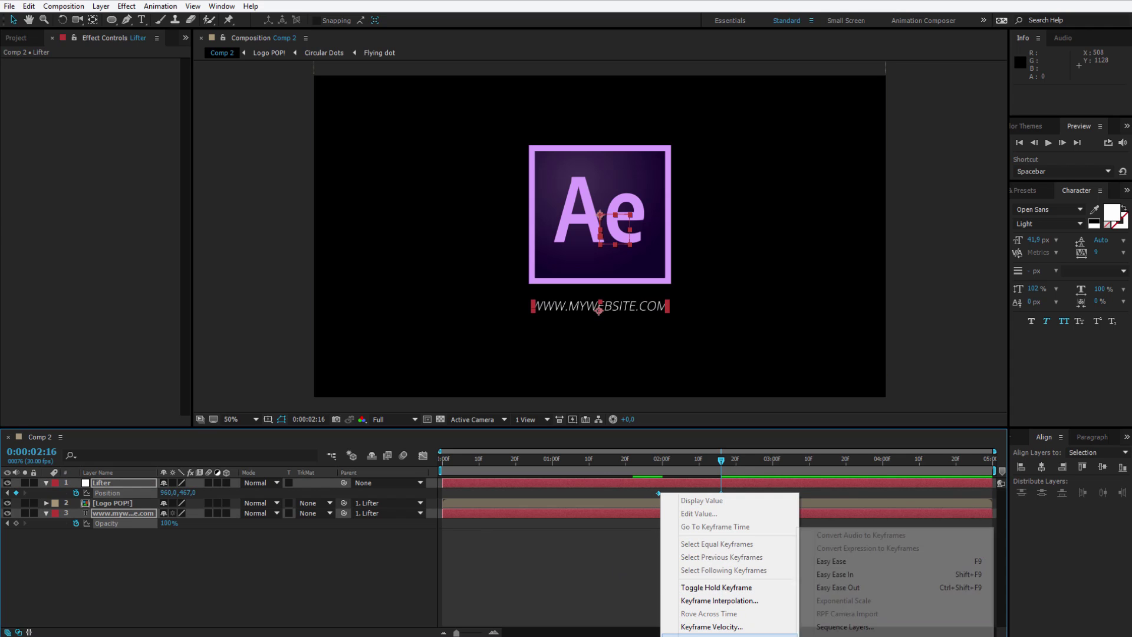
pyautogui.click(843, 561)
pyautogui.click(640, 571)
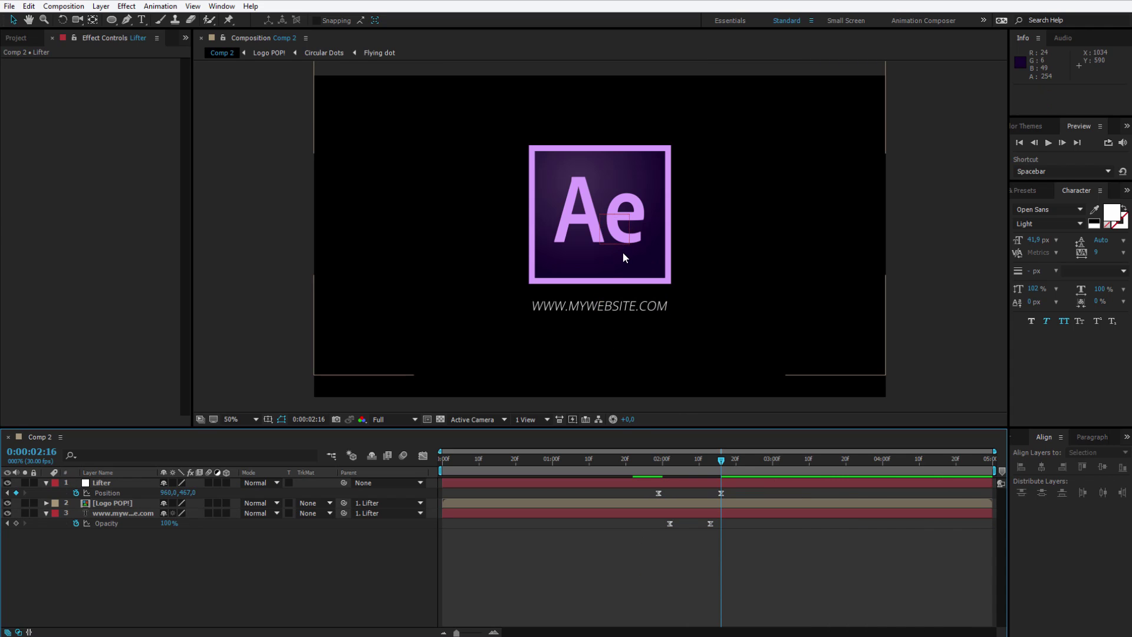
pyautogui.press(',')
pyautogui.press('Home')
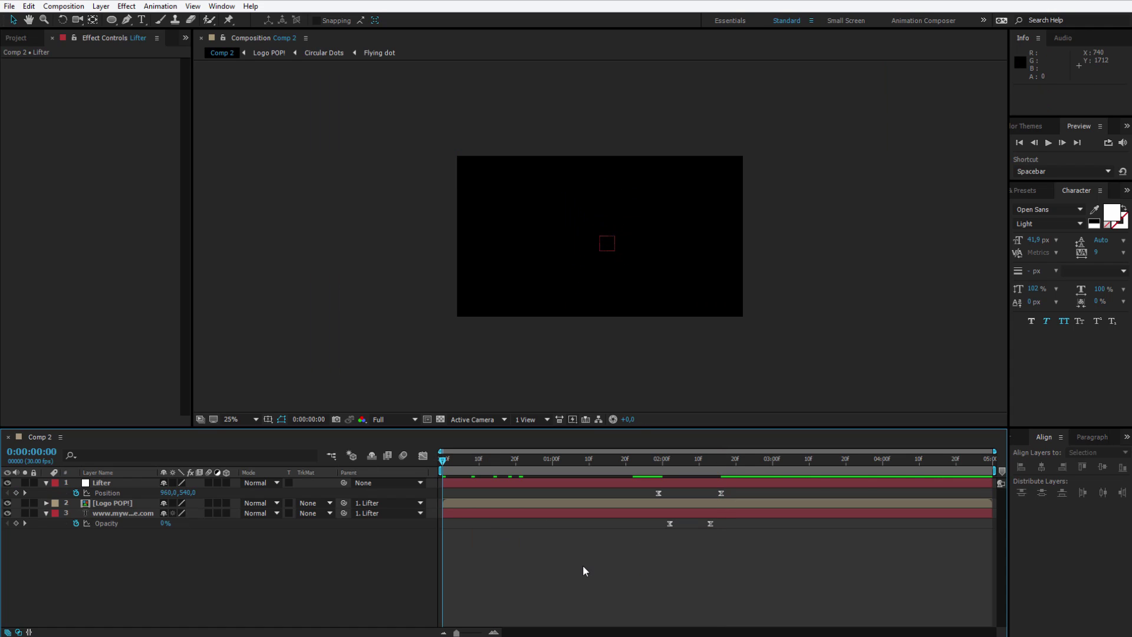
pyautogui.press('space')
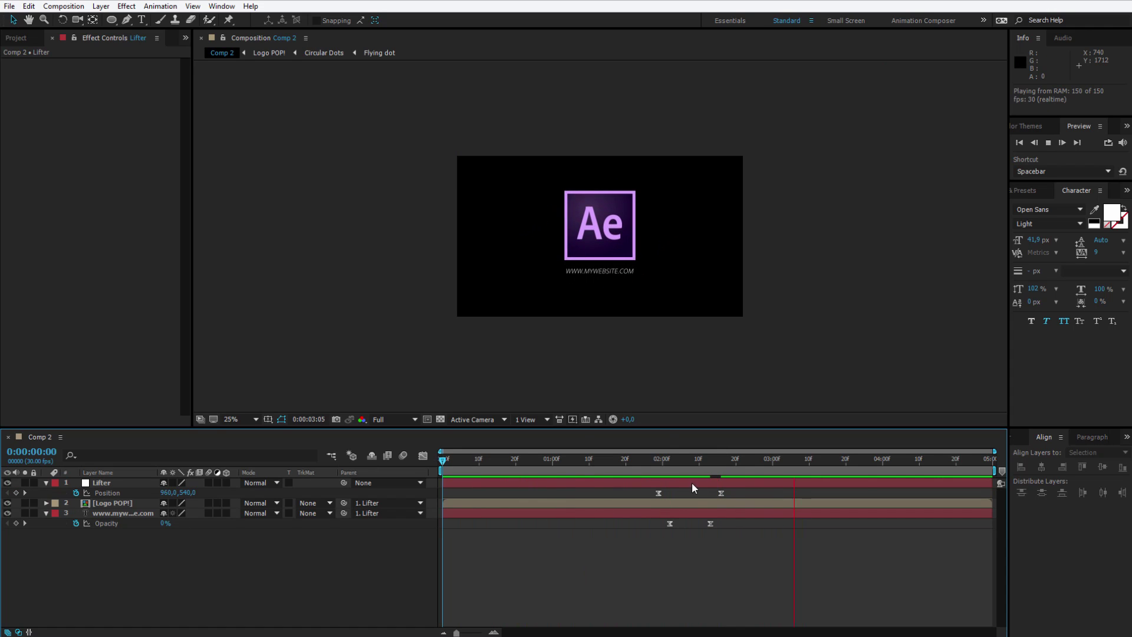
pyautogui.moveTo(654, 471); pyautogui.dragTo(677, 483)
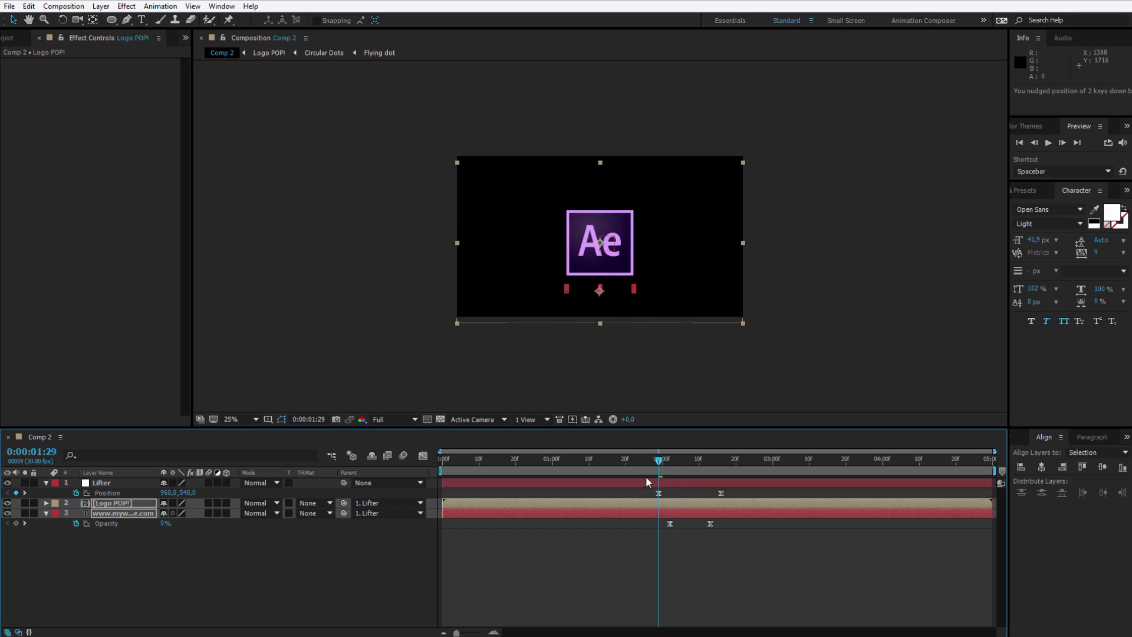
pyautogui.click(659, 584)
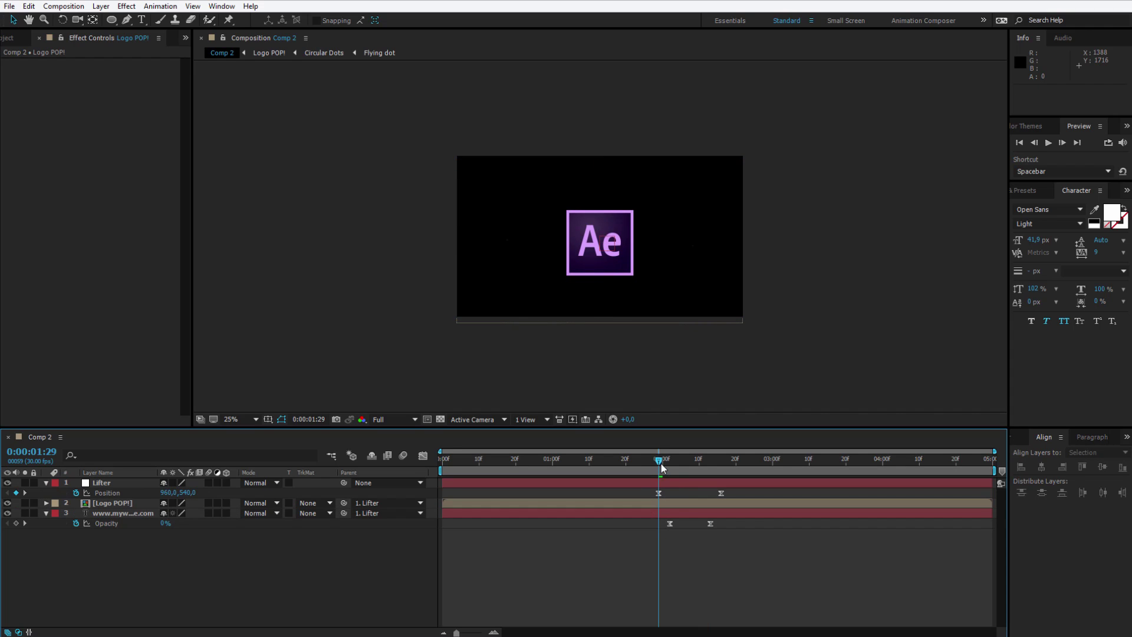
pyautogui.moveTo(661, 467)
pyautogui.mouseDown()
pyautogui.moveTo(749, 466)
pyautogui.moveTo(681, 459)
pyautogui.mouseUp()
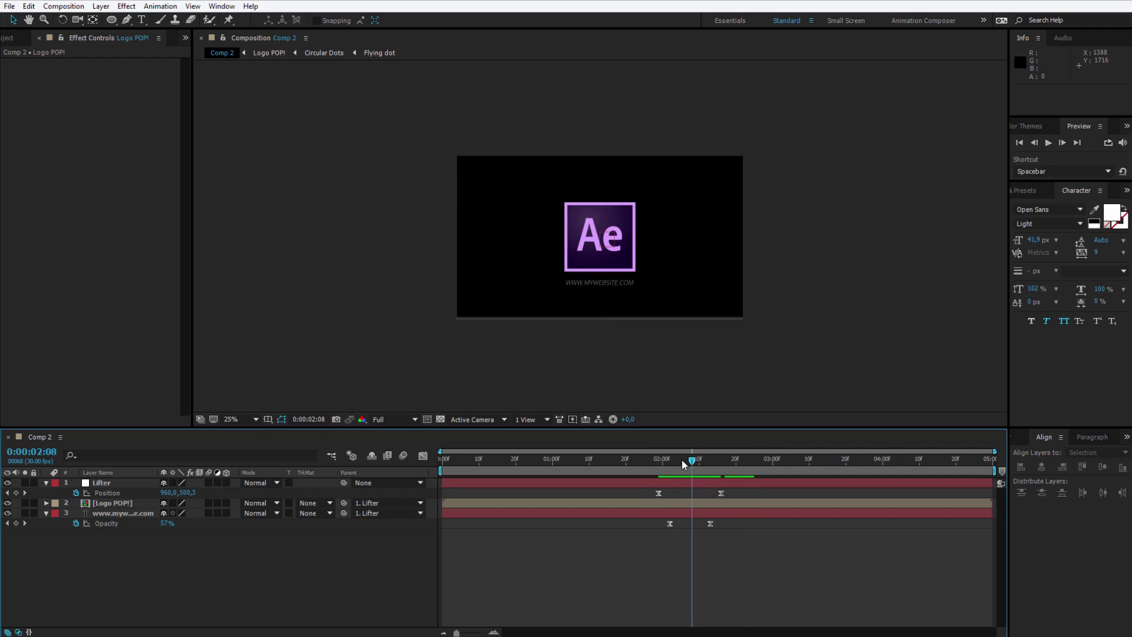
pyautogui.press('space')
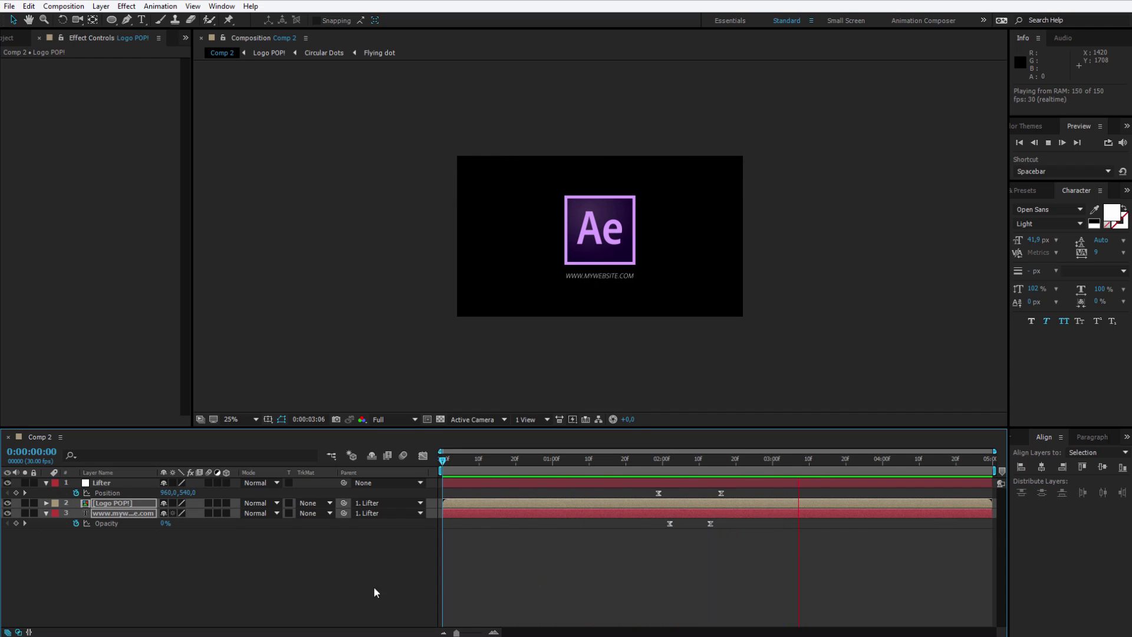
# Step: Create a new solid coloured 453E3E and move it to the bottom of the layer stack
pyautogui.rightClick(139, 541)
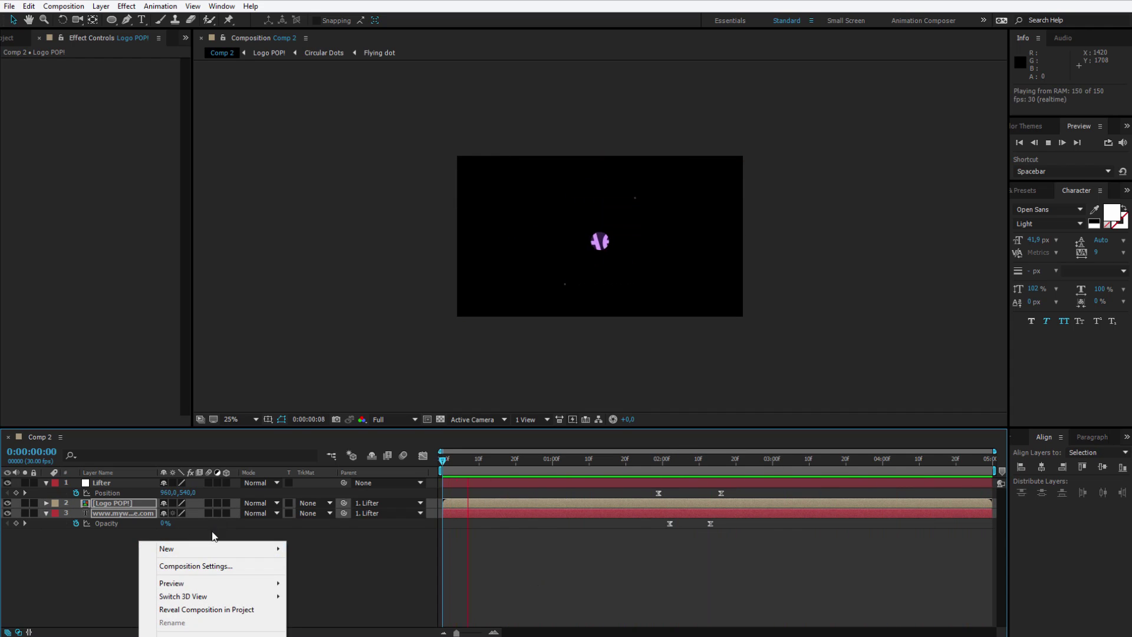
pyautogui.moveTo(218, 548)
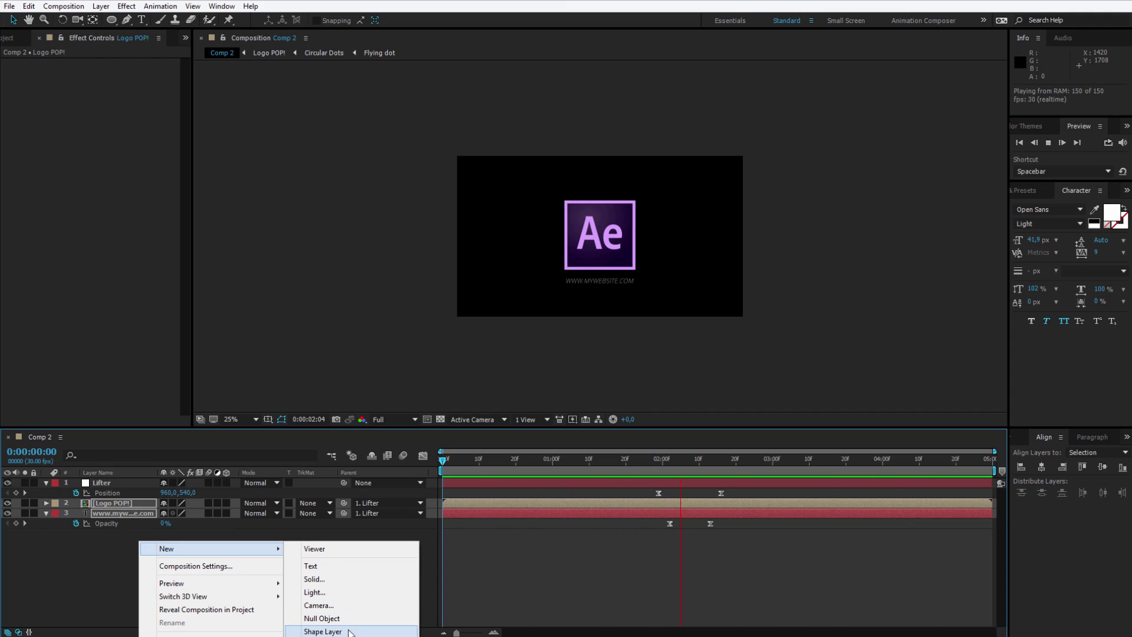
pyautogui.click(314, 579)
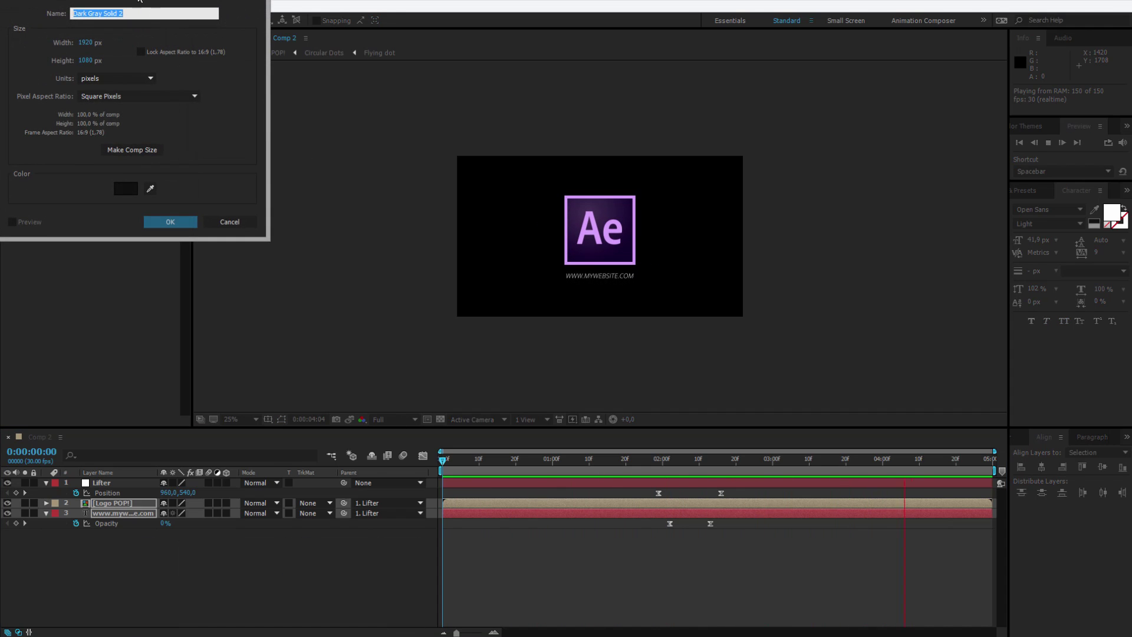
pyautogui.click(421, 323)
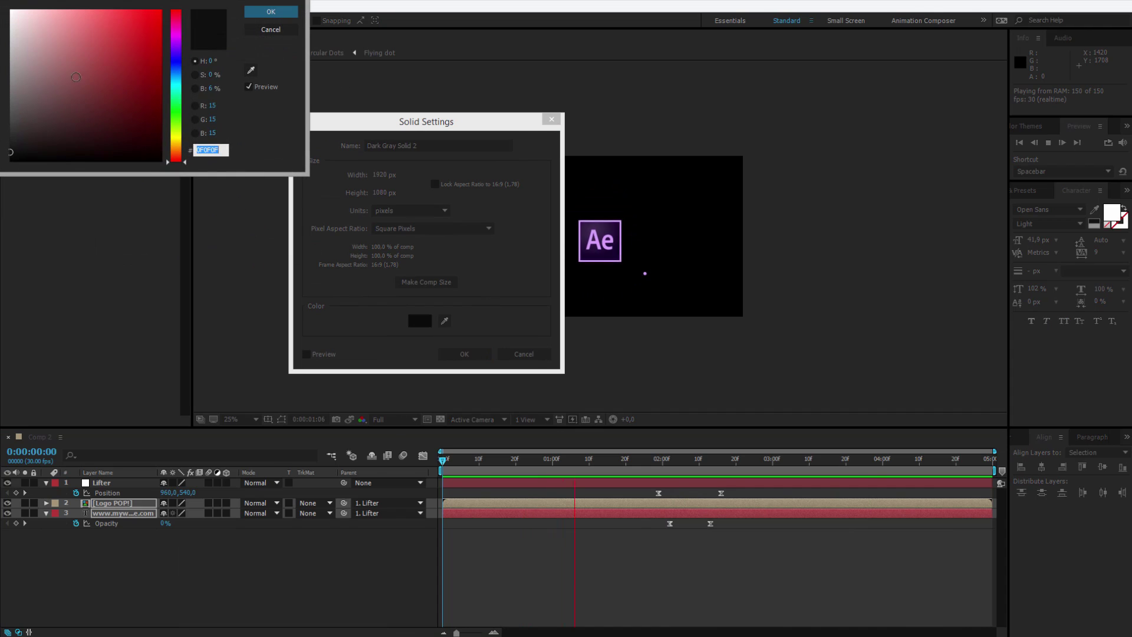
pyautogui.click(24, 102)
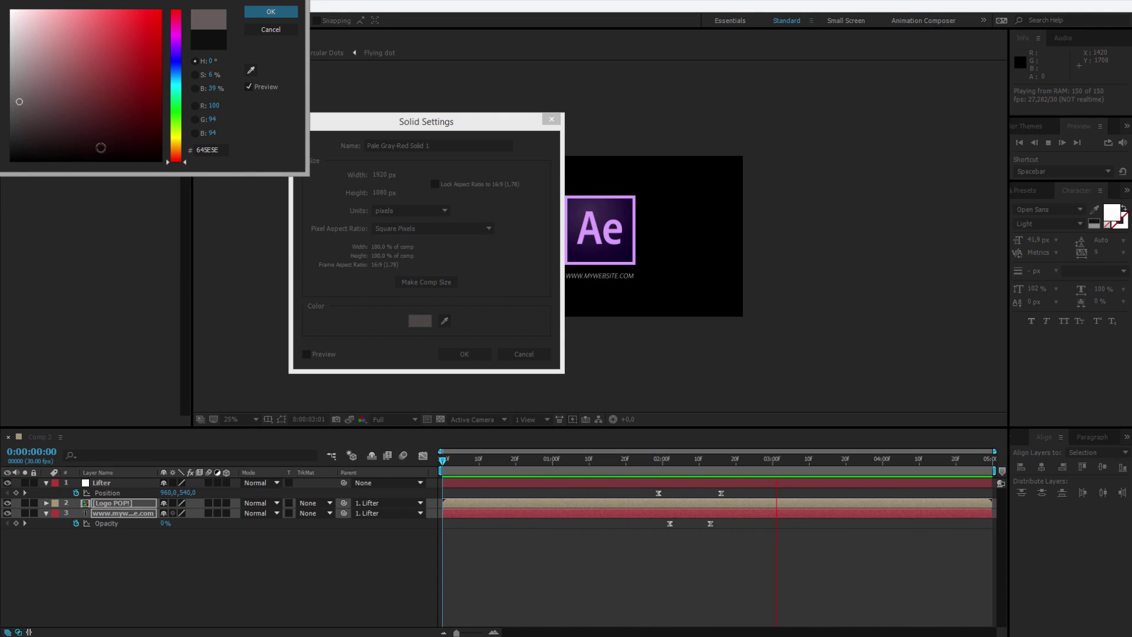
pyautogui.click(22, 108)
pyautogui.click(26, 121)
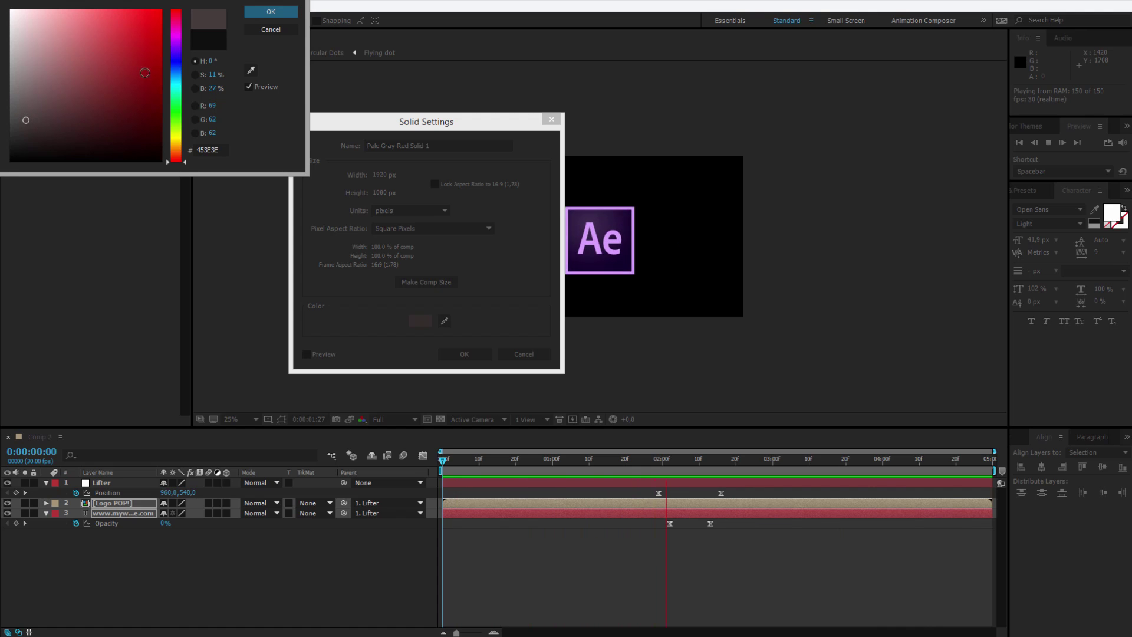
pyautogui.click(270, 12)
pyautogui.click(462, 354)
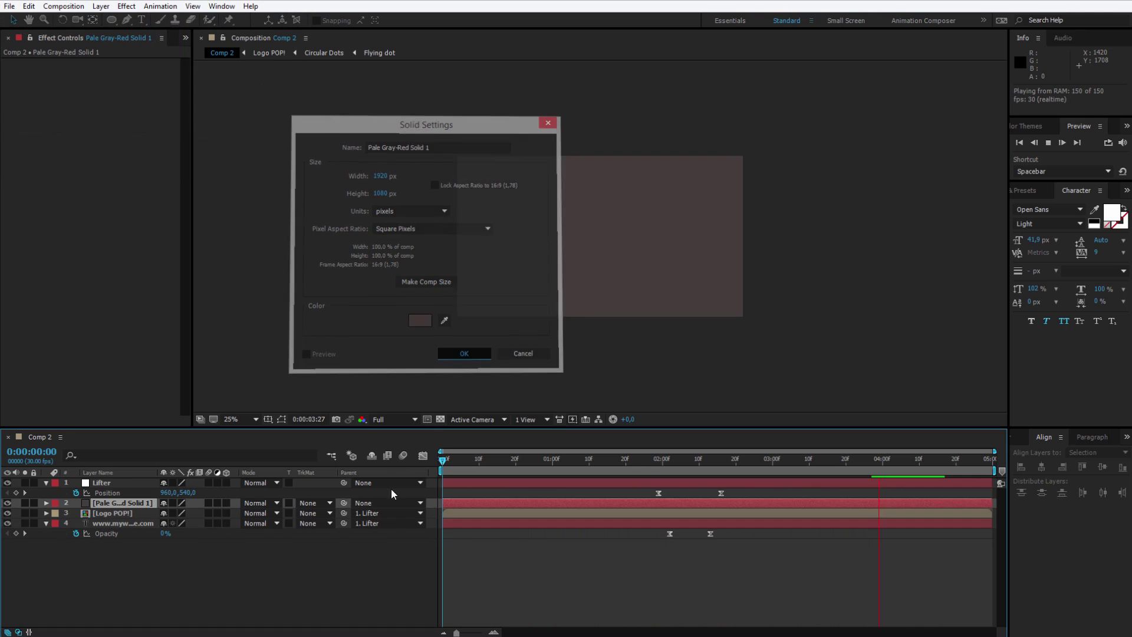
pyautogui.moveTo(116, 506); pyautogui.dragTo(130, 585)
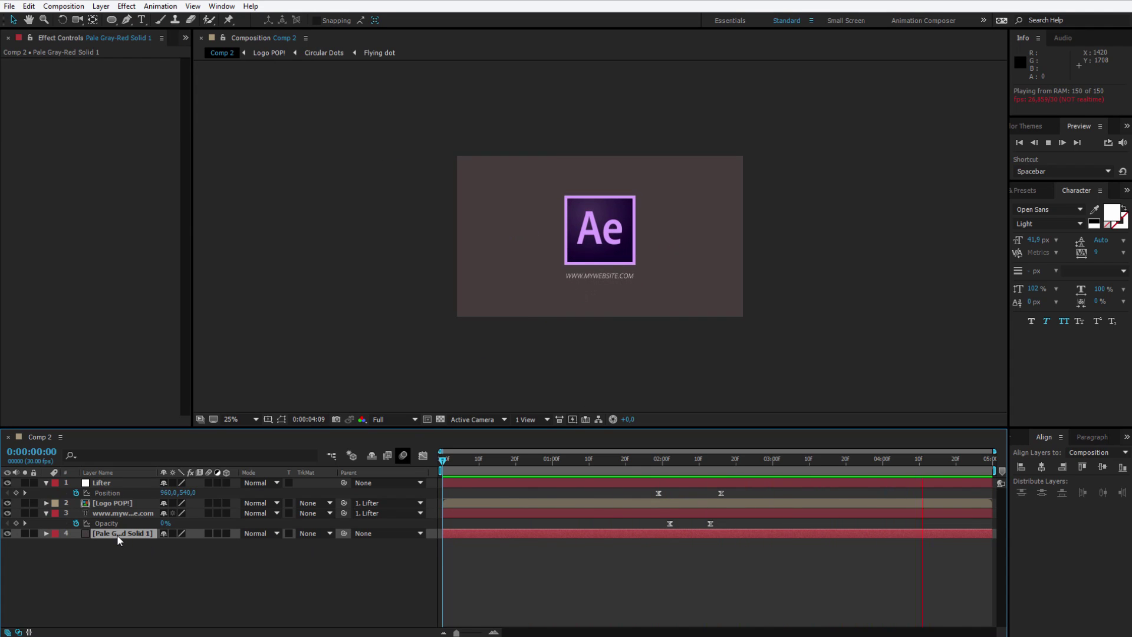
# Step: Change the background solid's colour to dark gray #292929
pyautogui.hotkey('ctrl', 'shift', 'y')
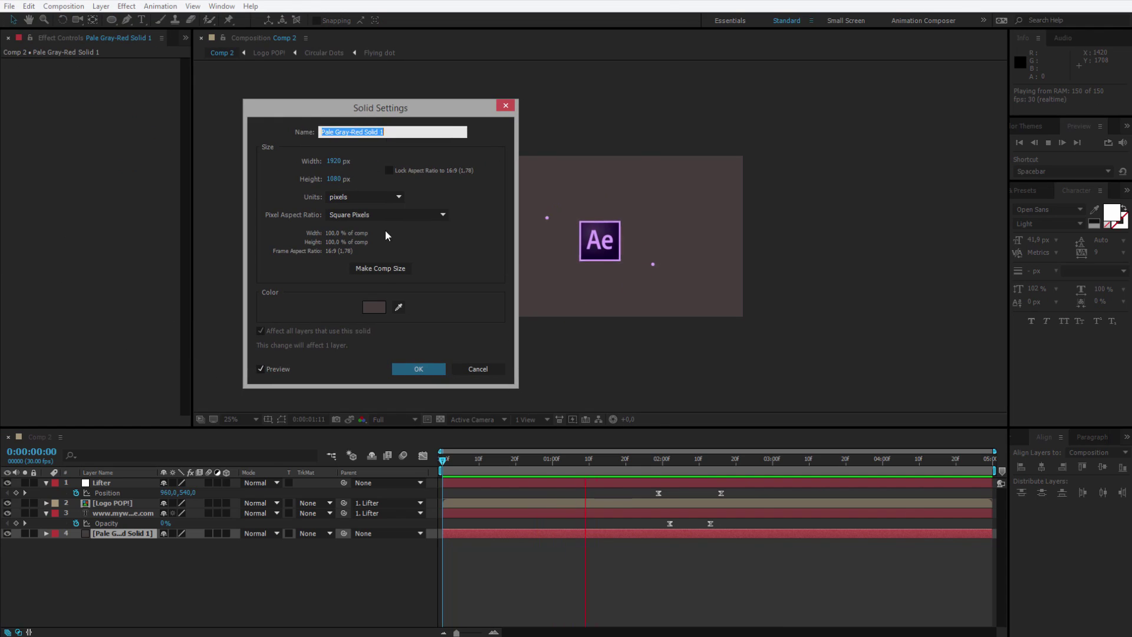
pyautogui.click(374, 307)
pyautogui.click(35, 66)
pyautogui.moveTo(35, 66)
pyautogui.mouseDown()
pyautogui.moveTo(11, 59)
pyautogui.moveTo(10, 137)
pyautogui.mouseUp()
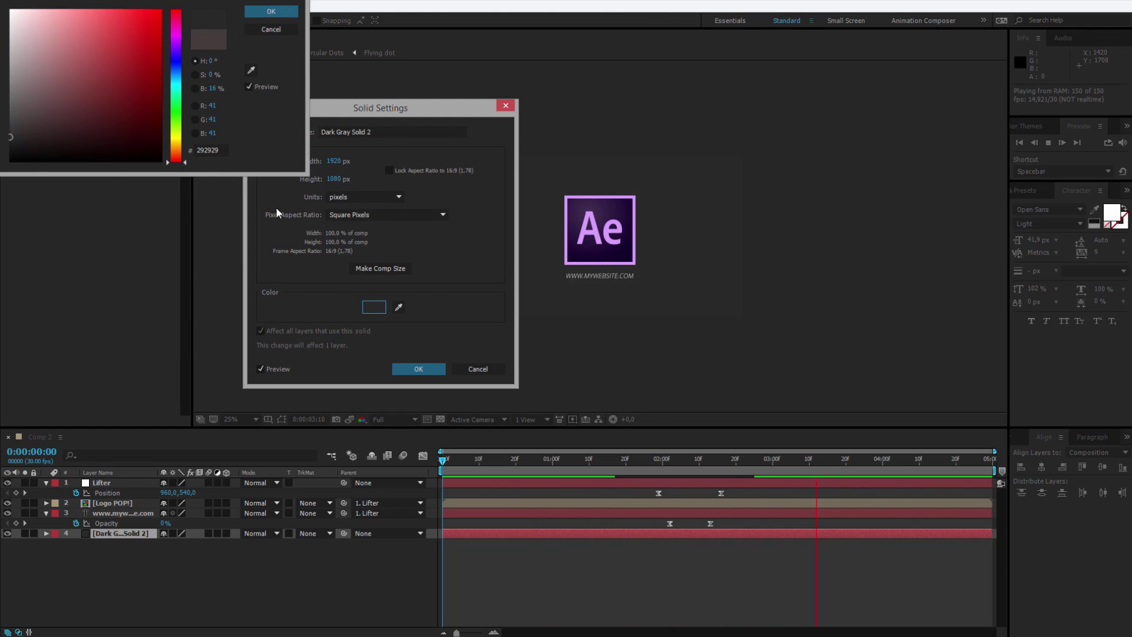
pyautogui.press('Return')
pyautogui.click(417, 368)
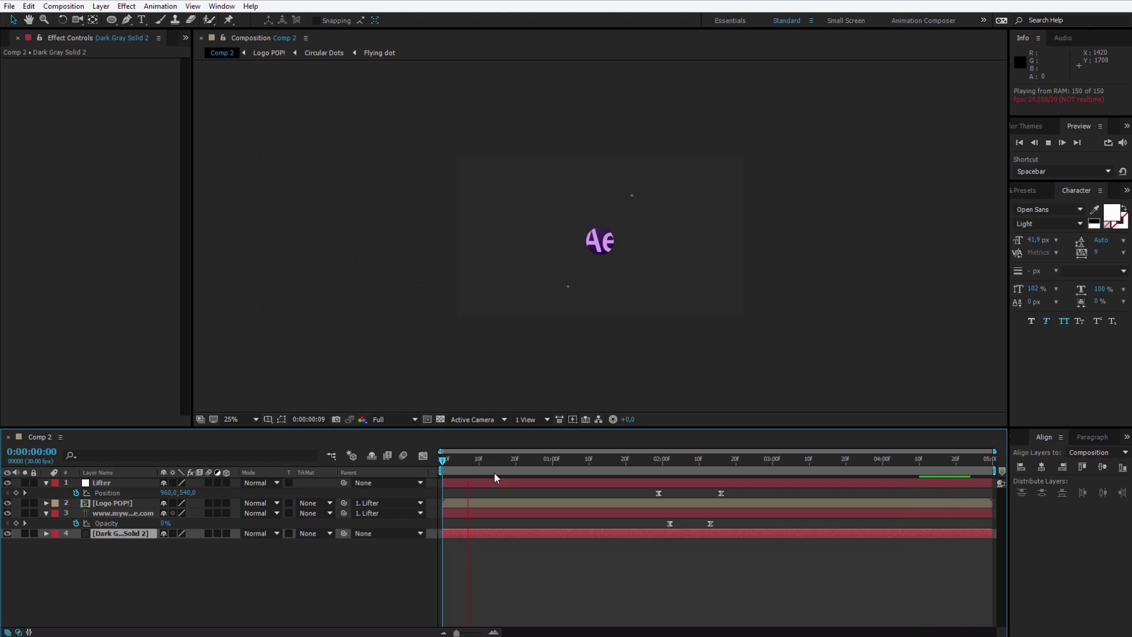
pyautogui.press('space')
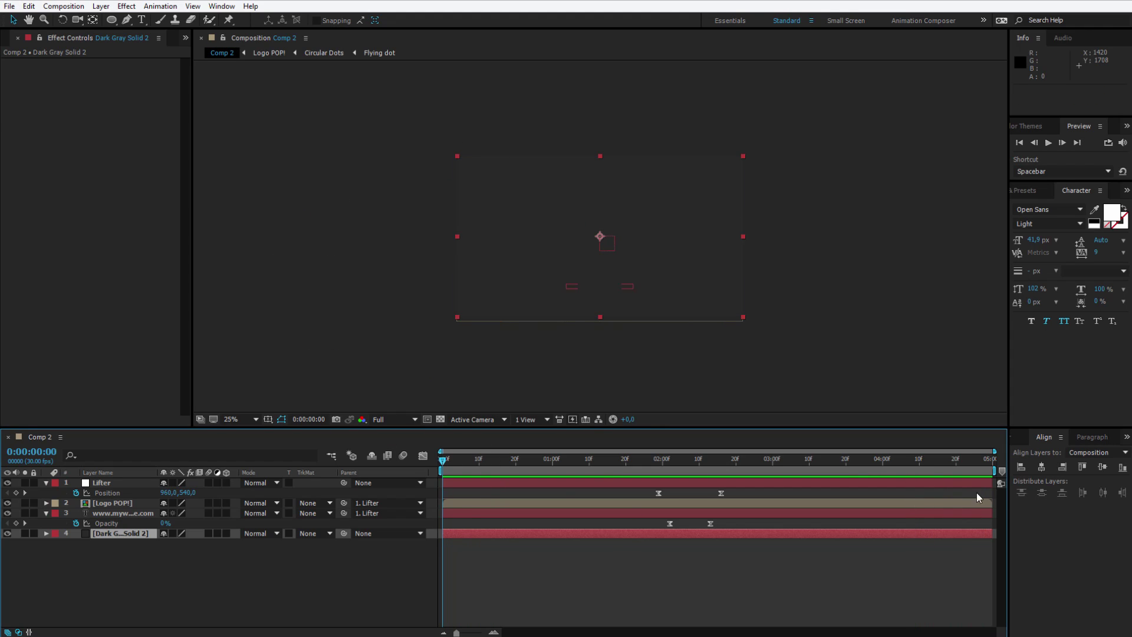
# Step: End the work area near 0:00:03:09, preview, and nudge Lifter's Position keyframe earlier
pyautogui.moveTo(993, 470); pyautogui.dragTo(810, 472)
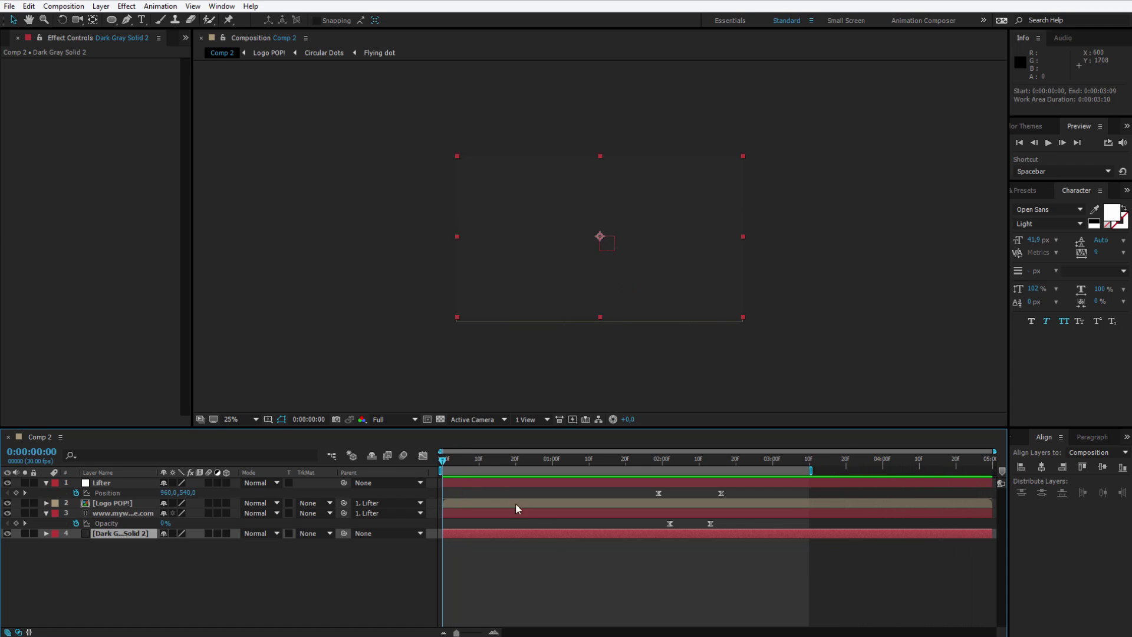
pyautogui.press('space')
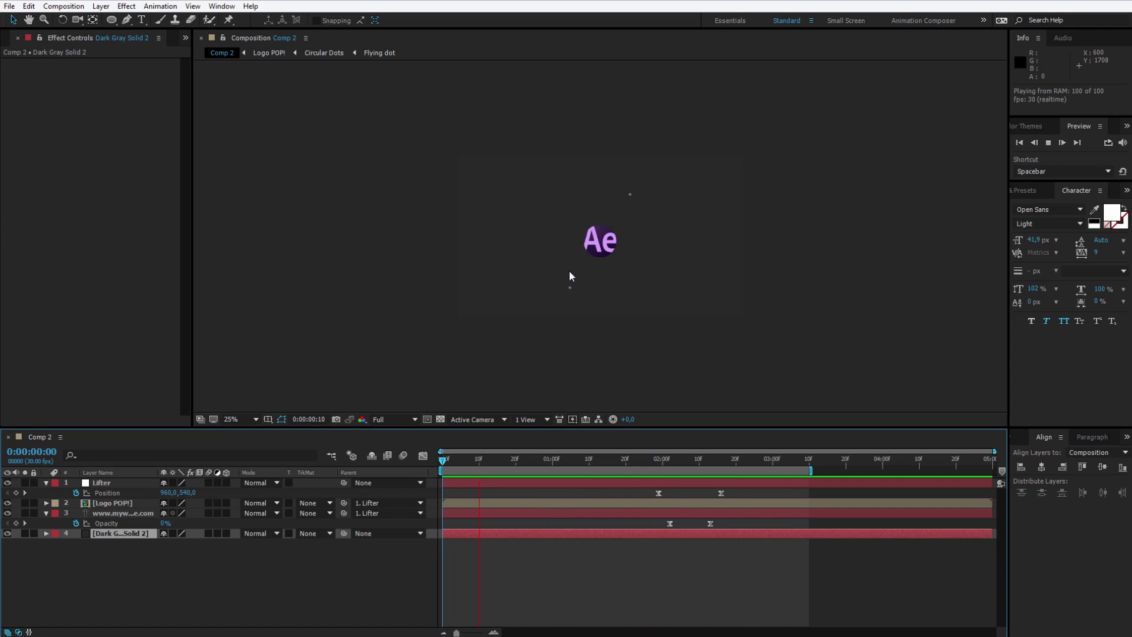
pyautogui.moveTo(635, 458); pyautogui.dragTo(659, 472)
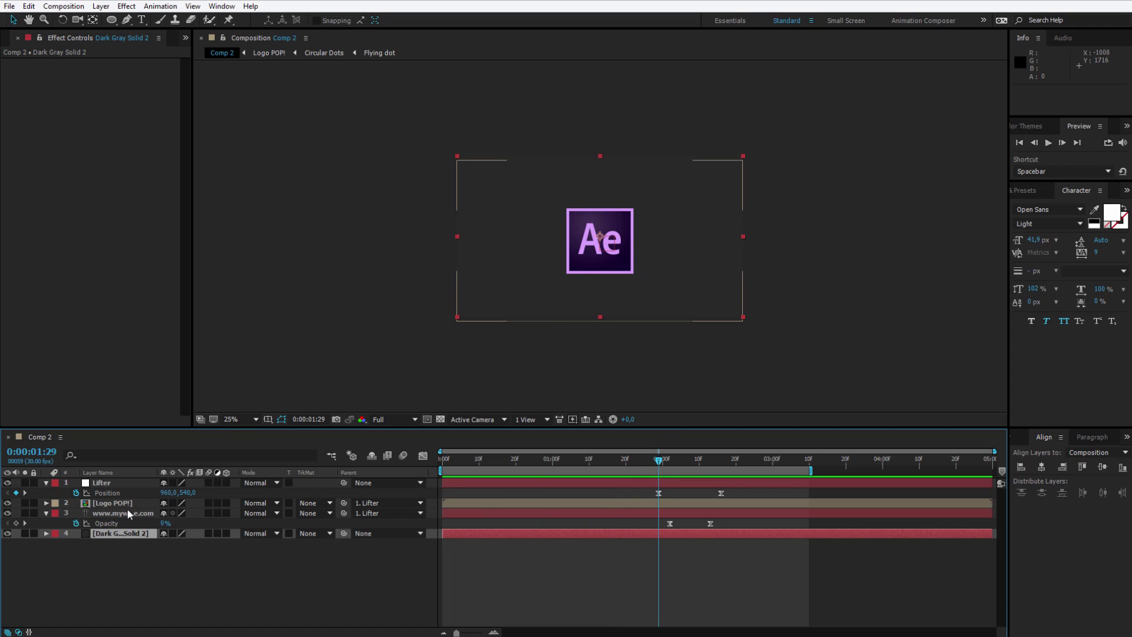
pyautogui.moveTo(658, 493)
pyautogui.mouseDown()
pyautogui.moveTo(571, 493)
pyautogui.moveTo(655, 492)
pyautogui.mouseUp()
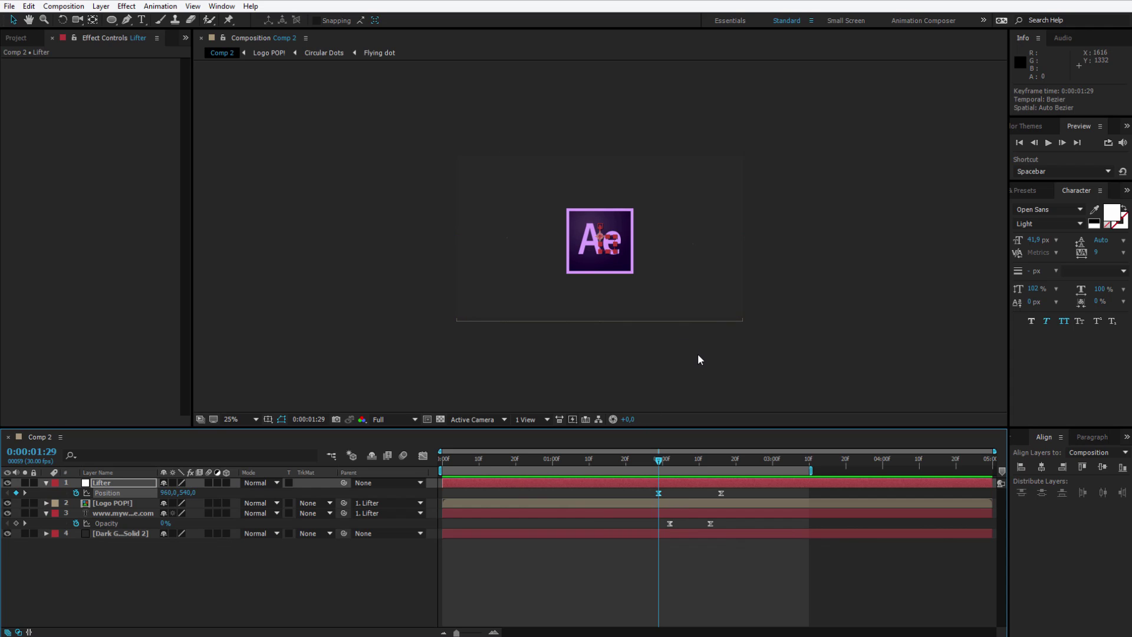